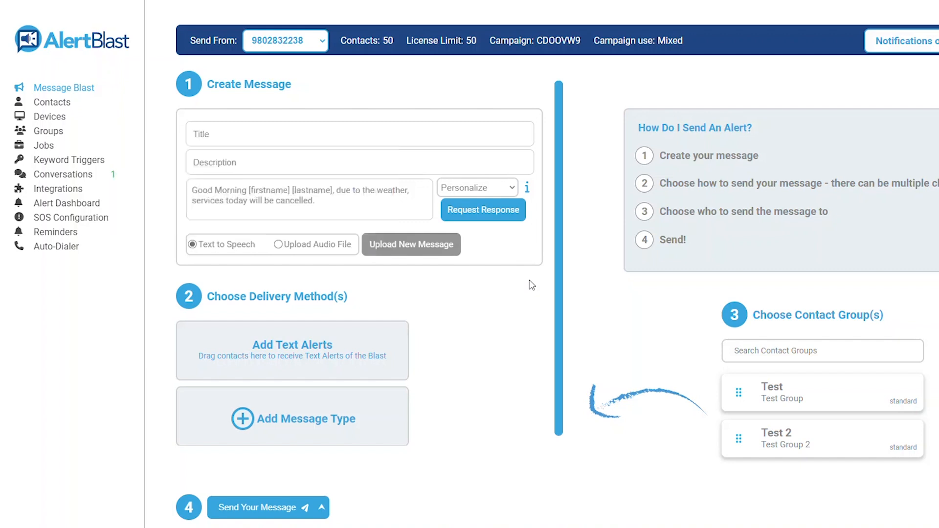
Step: Open the Standard Contacts list from the Contacts entry in the sidebar
click(52, 102)
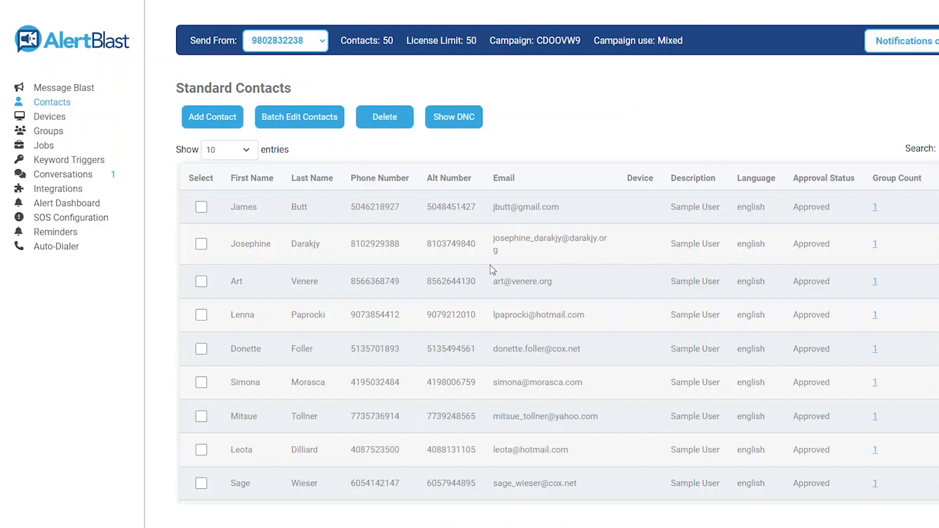
click(222, 125)
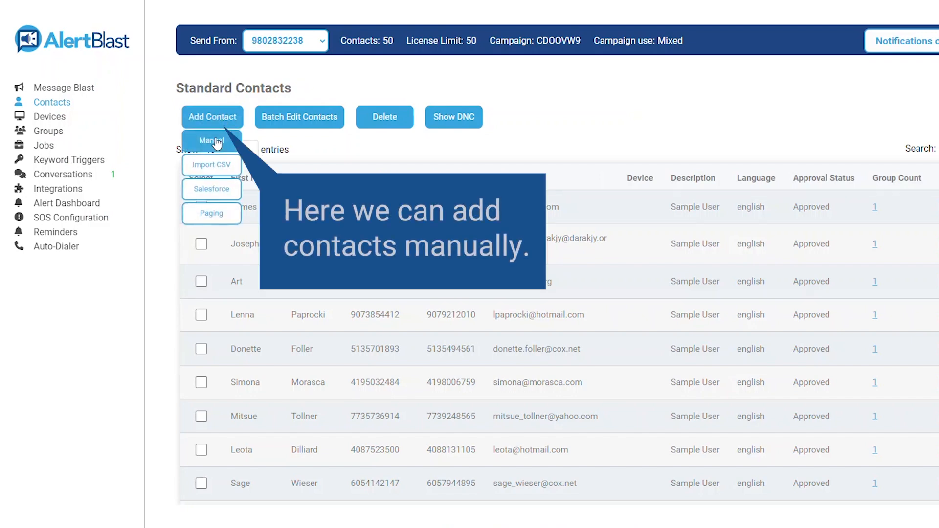
click(217, 142)
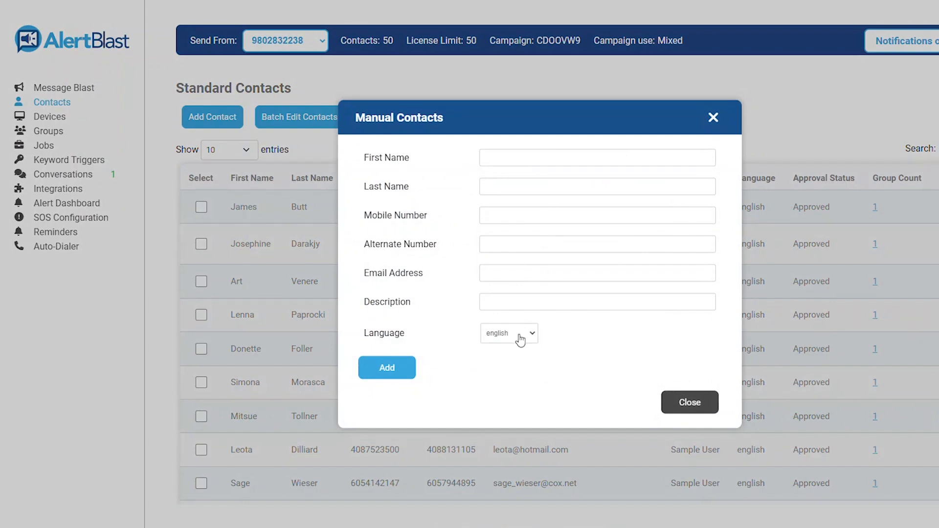
click(690, 402)
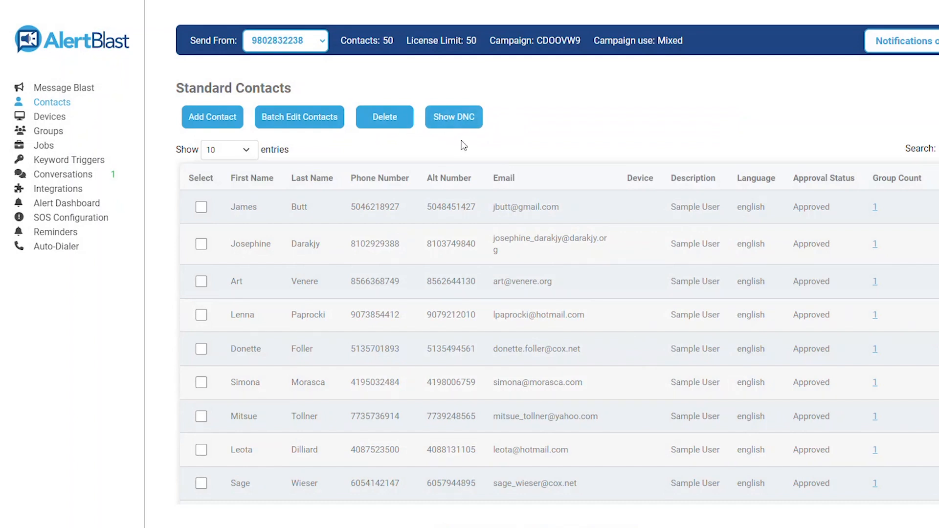
Step: Import a CSV of contacts into group Test 2, purging the selected groups on import
click(220, 118)
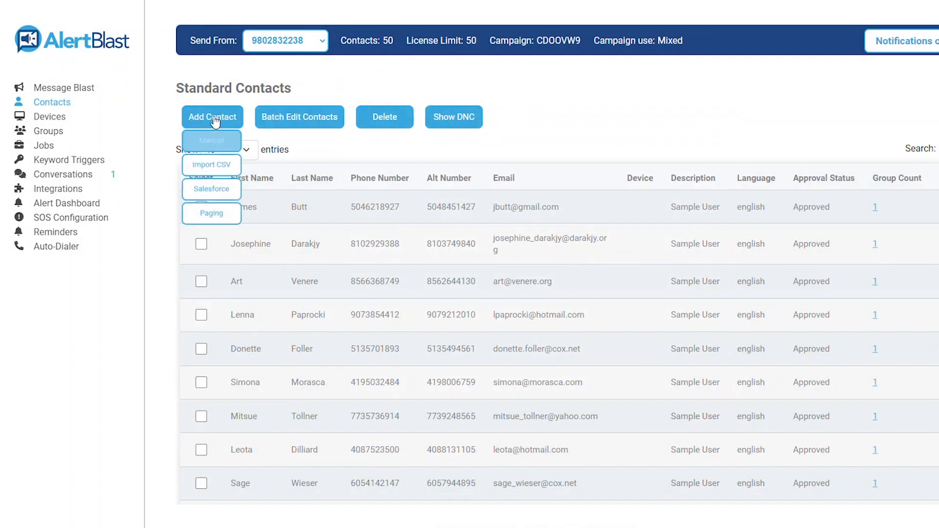
click(211, 166)
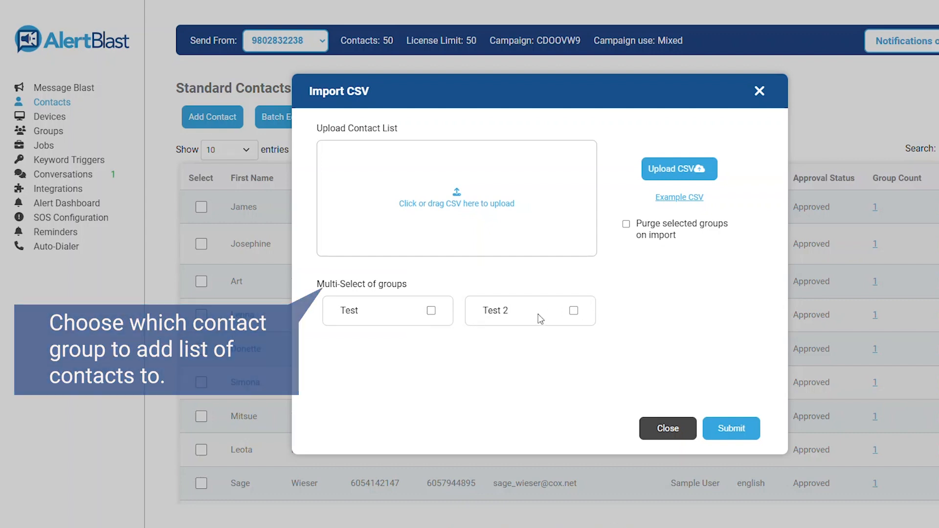
click(574, 313)
click(627, 225)
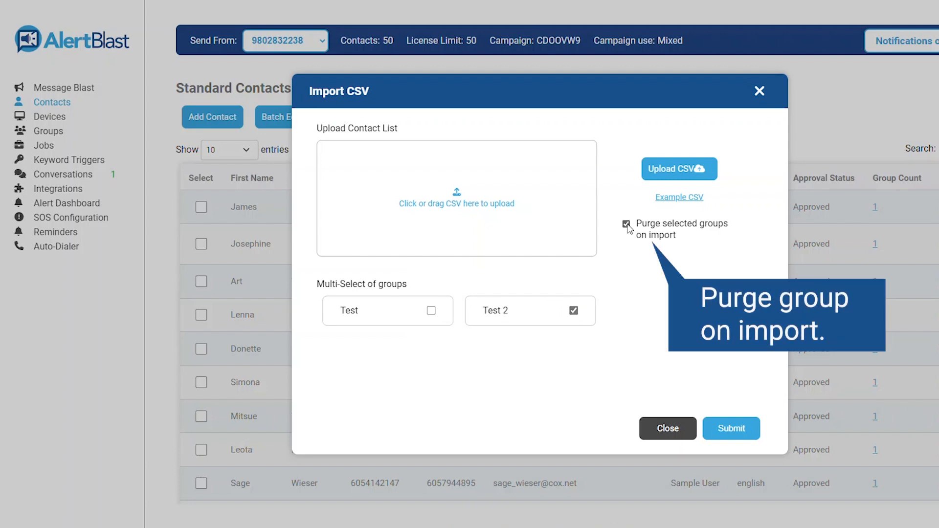
click(732, 429)
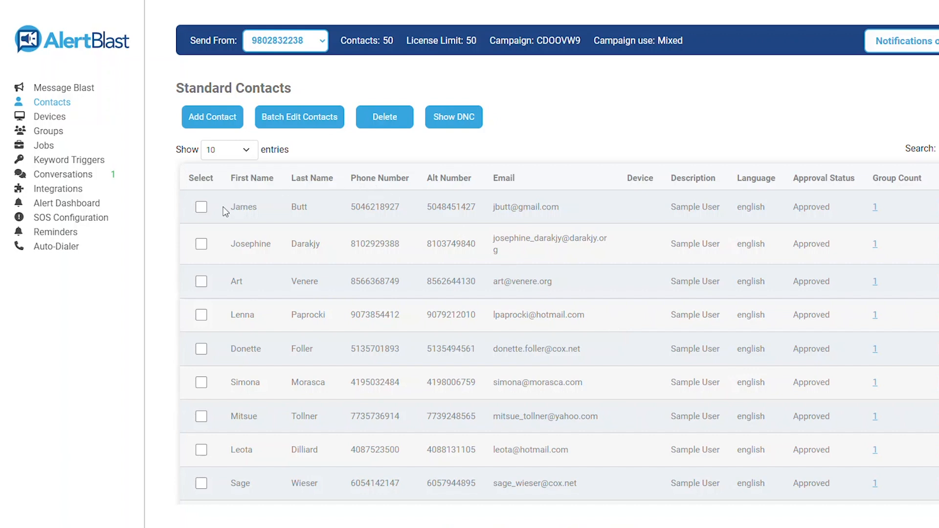
Step: Select the first four contacts and open Batch Edit Contacts for them
click(202, 209)
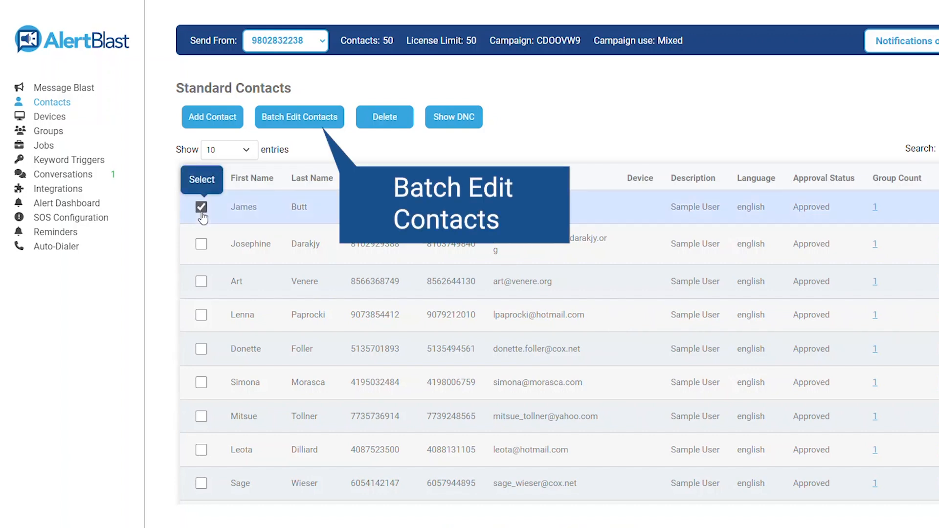
click(201, 244)
click(201, 281)
click(201, 314)
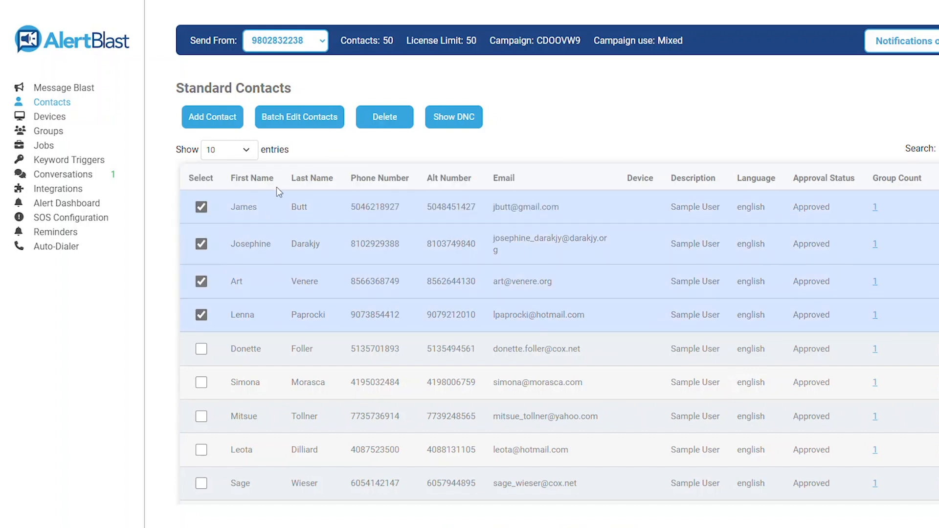
click(293, 123)
Step: Review the last names, alternate number and email fields, then close without saving
click(301, 219)
click(311, 256)
click(295, 297)
click(514, 262)
click(607, 261)
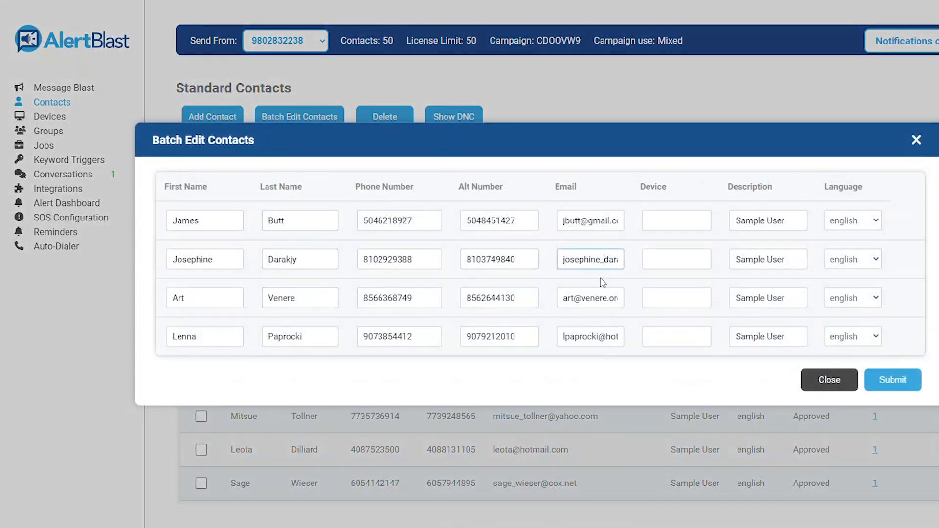
click(547, 299)
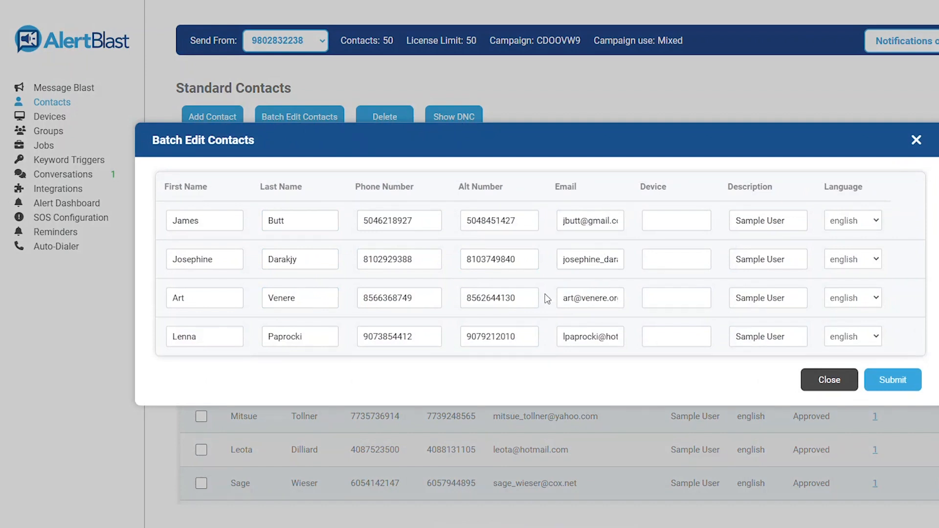
click(830, 380)
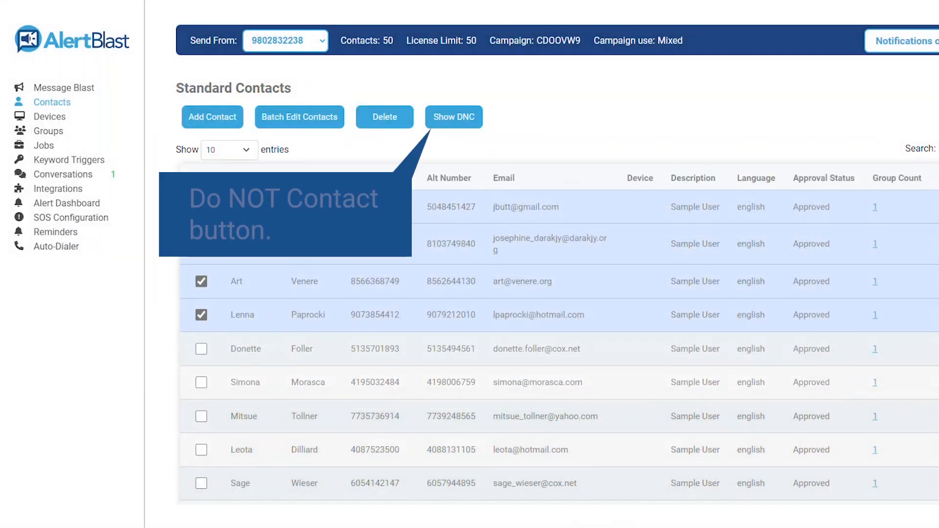
Step: Check that the do-not-contact list is empty, then close it
click(450, 119)
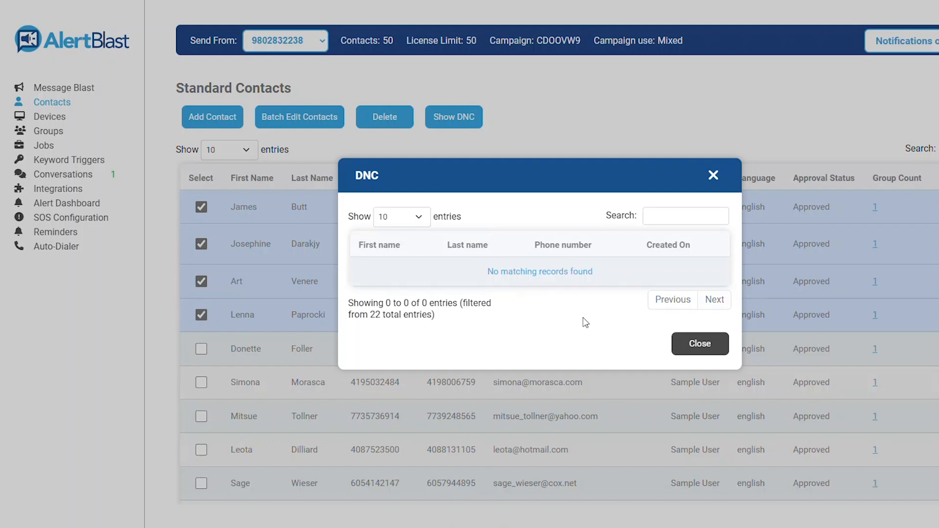
click(685, 342)
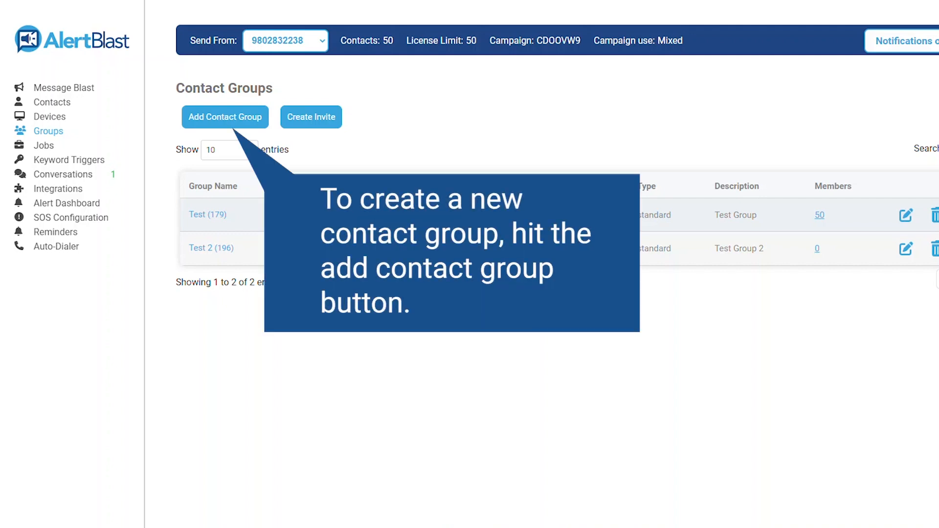
click(227, 117)
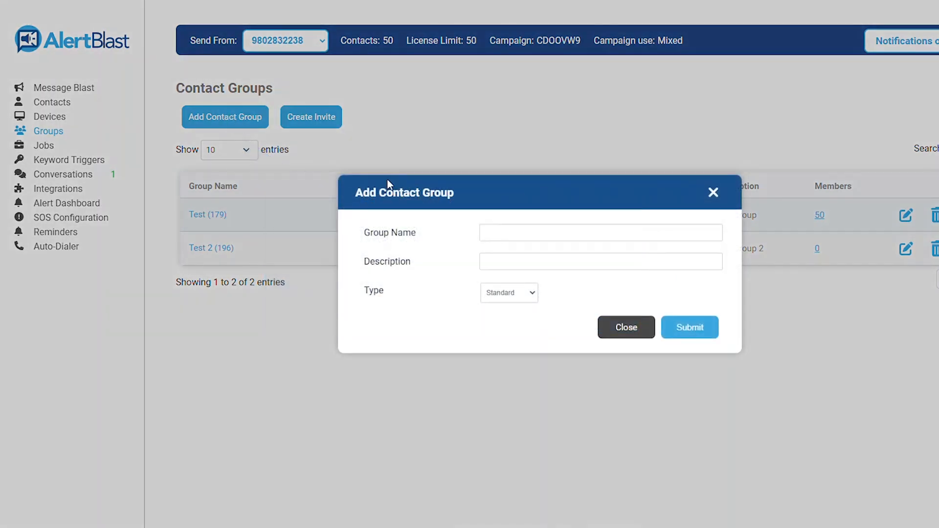
click(539, 232)
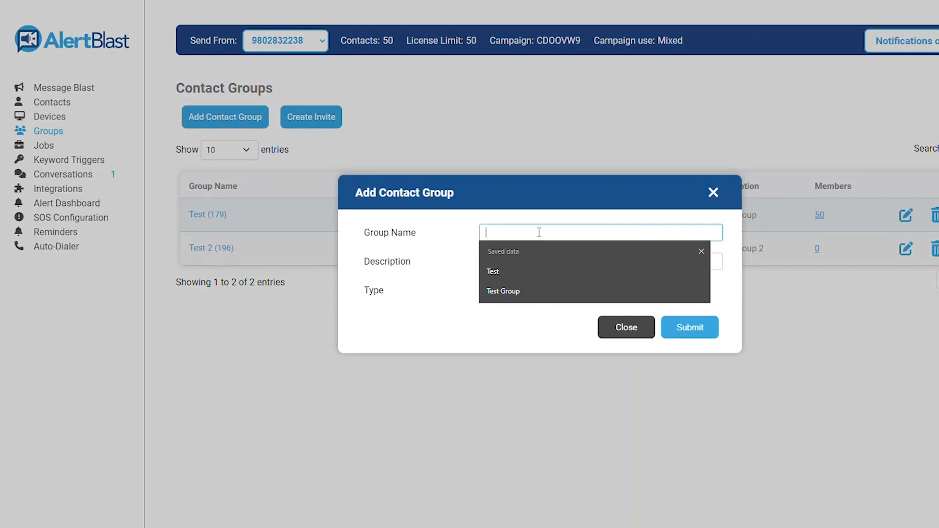
click(537, 270)
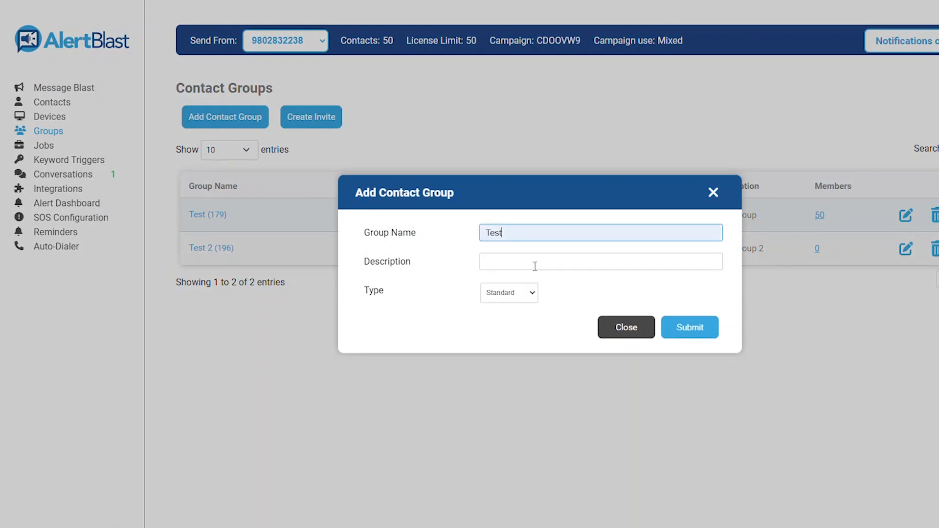
click(525, 298)
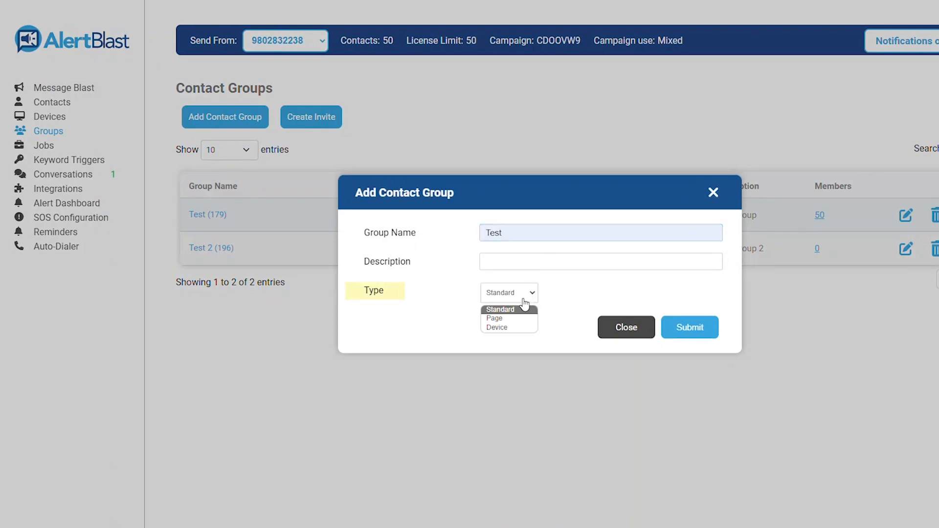
click(627, 327)
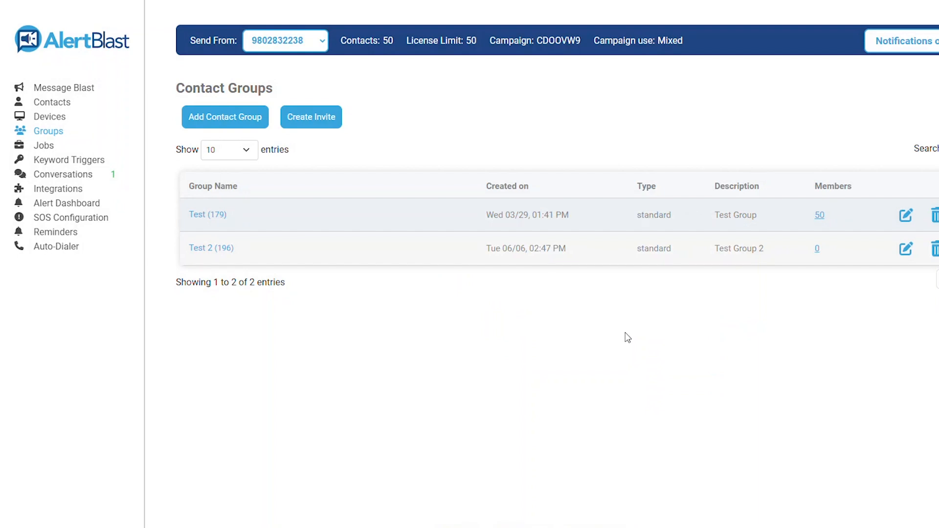
Step: Add the second listed contact to the empty Test 2 group and start a new group invite
click(819, 253)
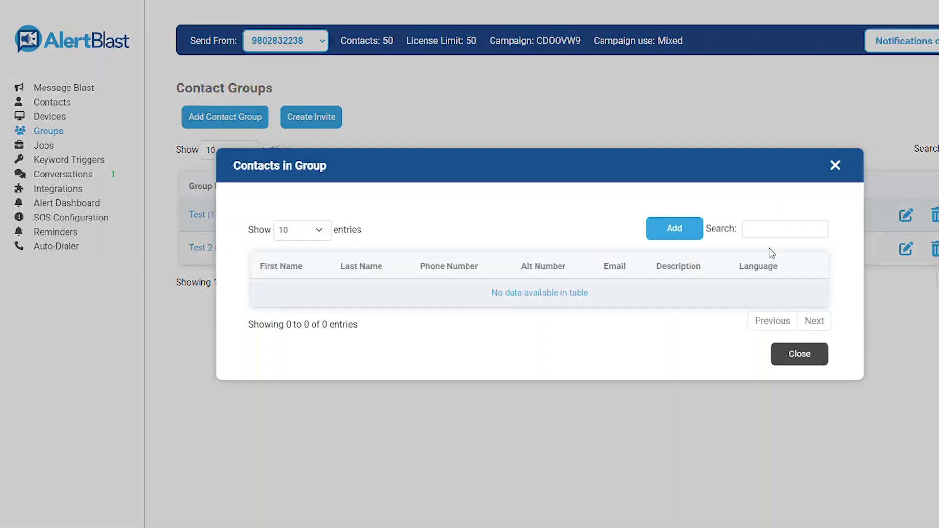
click(681, 235)
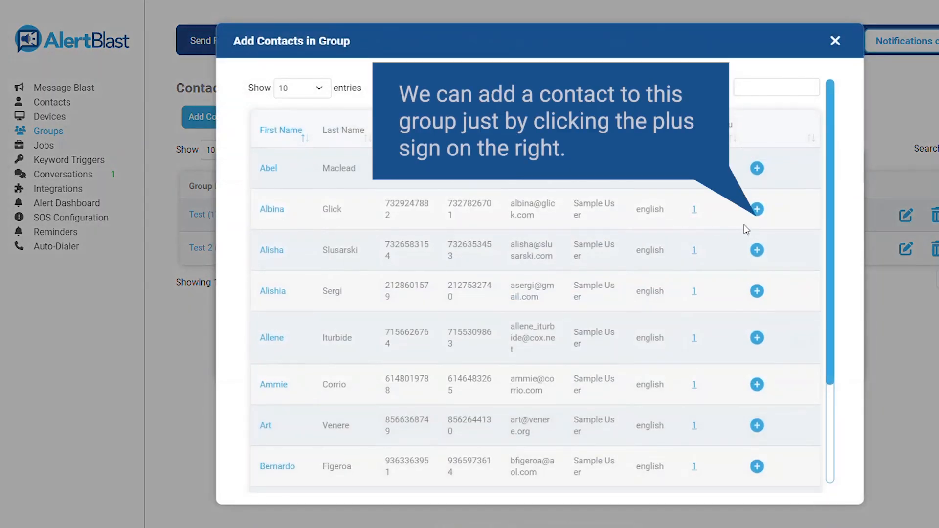
click(756, 210)
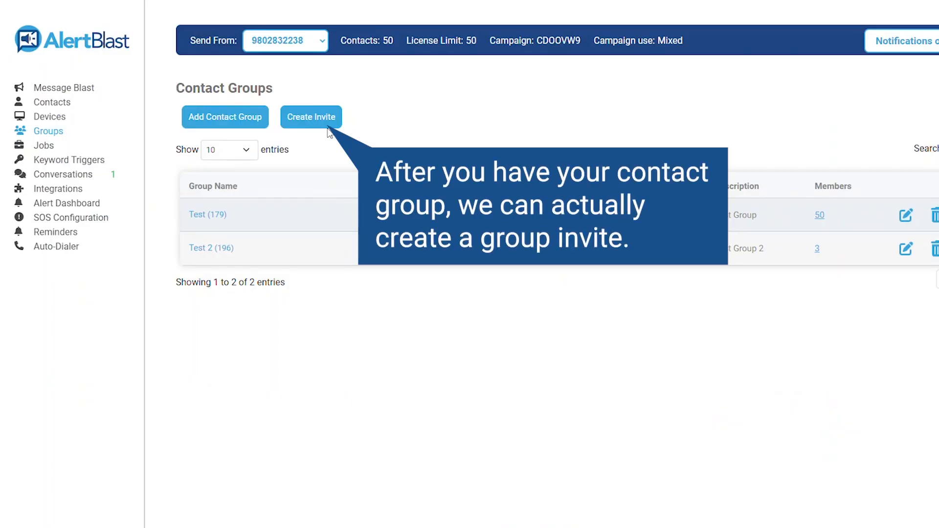
click(313, 122)
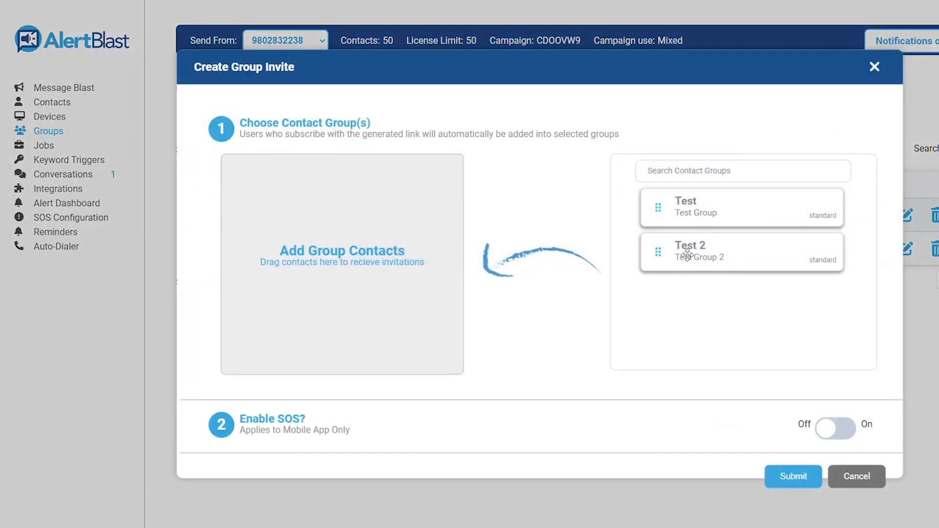
Step: Make Test 2 the invite group, generate its QR code and short link, then cancel the invite
drag(688, 255, 317, 254)
click(793, 482)
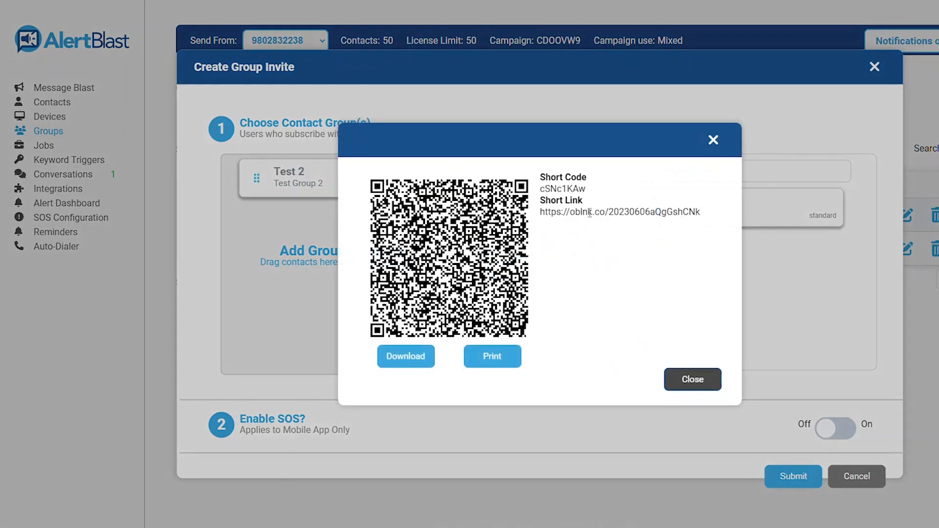
triple_click(590, 213)
click(598, 262)
click(705, 380)
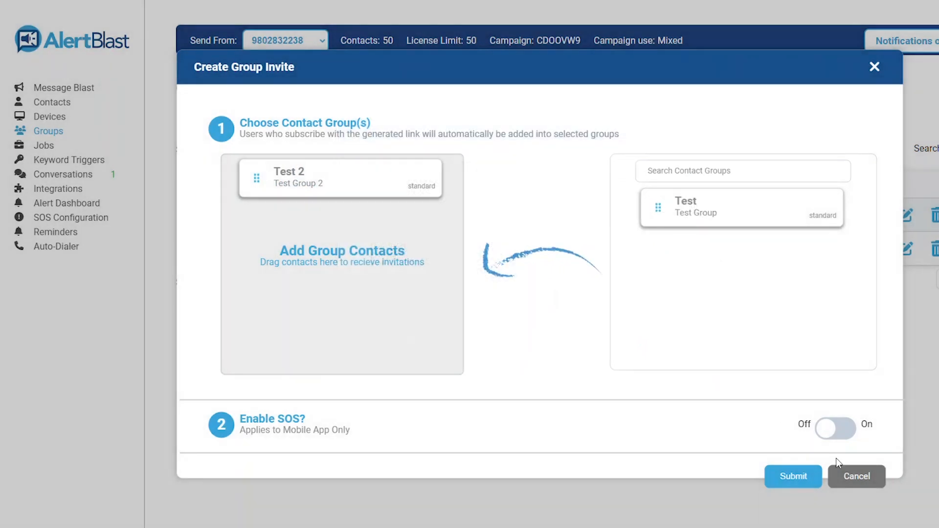
click(862, 481)
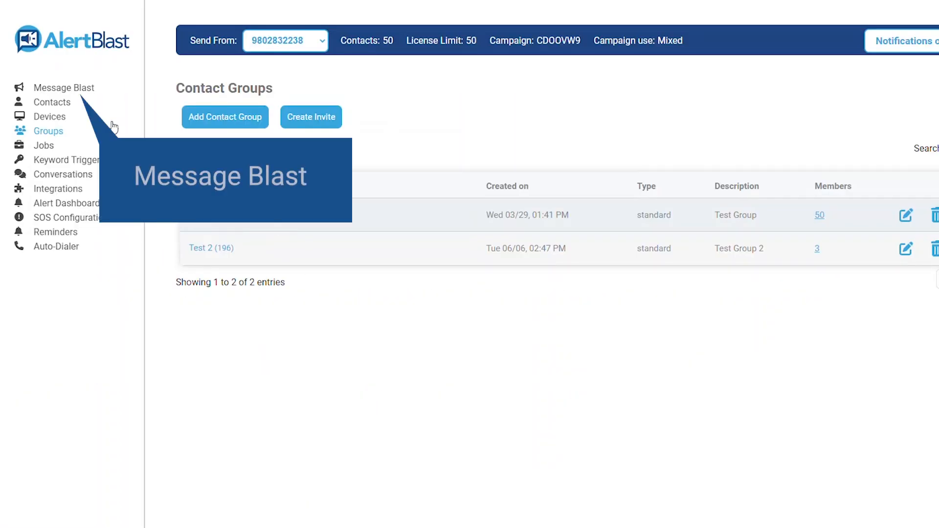
Step: Start a new message blast, stepping through the title and description into the message text
click(73, 88)
click(347, 132)
click(319, 163)
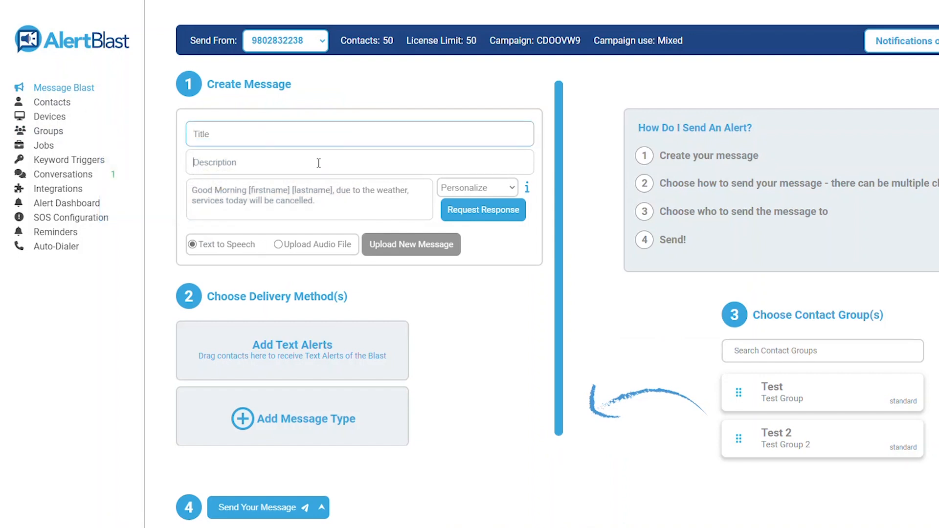
click(355, 207)
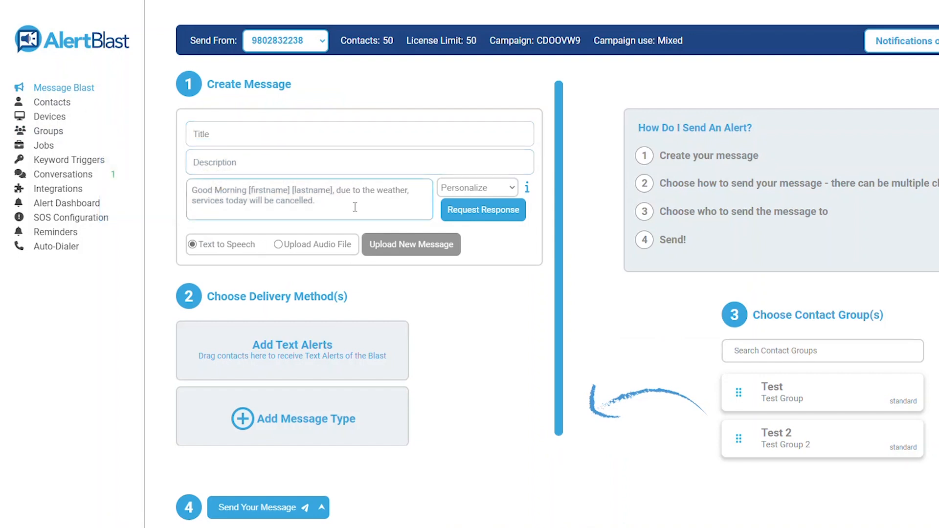
Step: Insert the [firstname], [lastname] and [tone] personalization tokens into the message
click(453, 188)
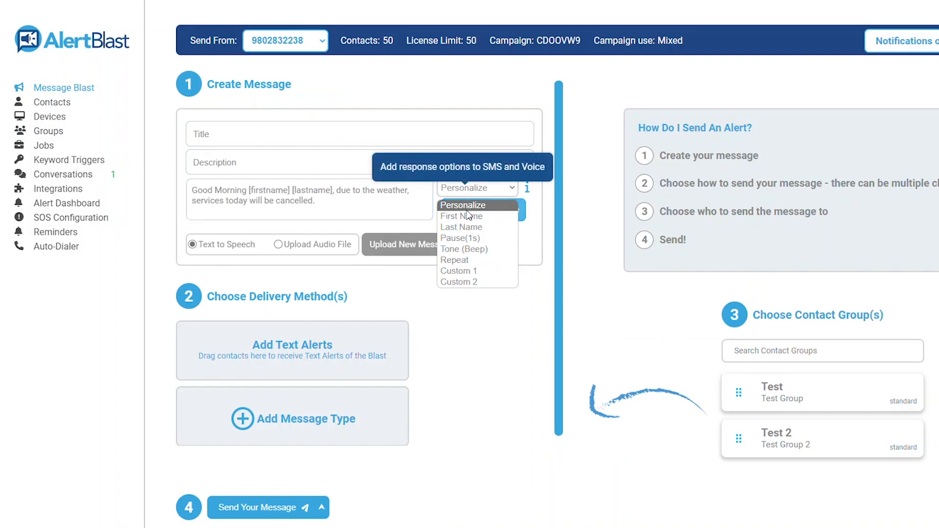
click(465, 215)
click(465, 188)
click(464, 227)
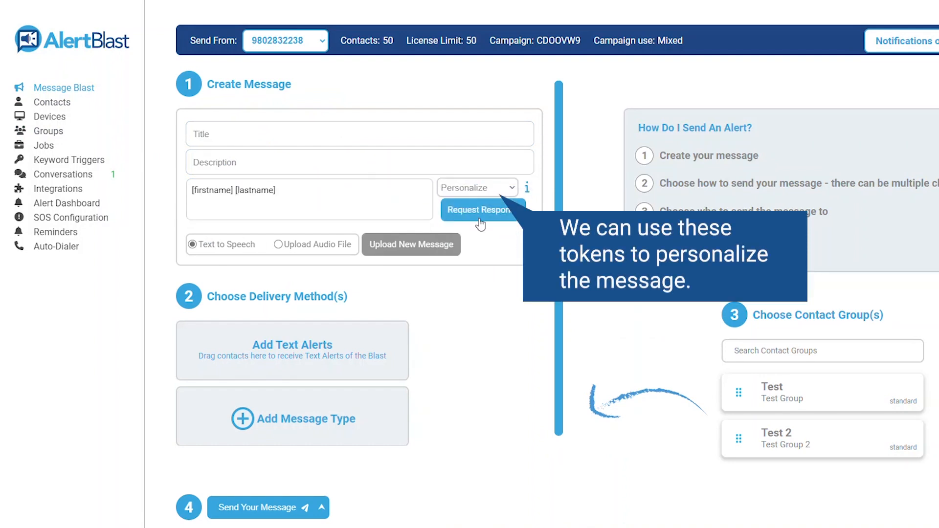
click(485, 191)
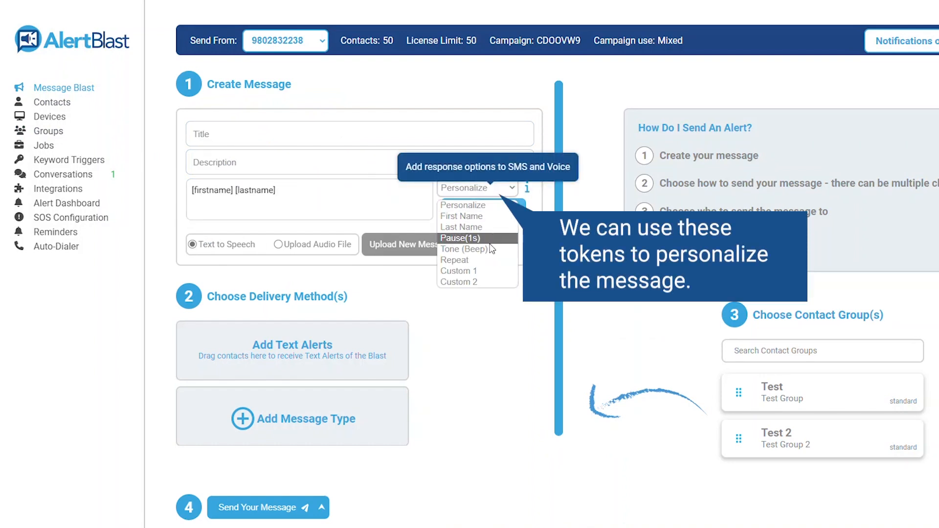
click(489, 249)
Step: Add the [repeat], [custom1] and [custom2] tokens to complete the message text
click(483, 187)
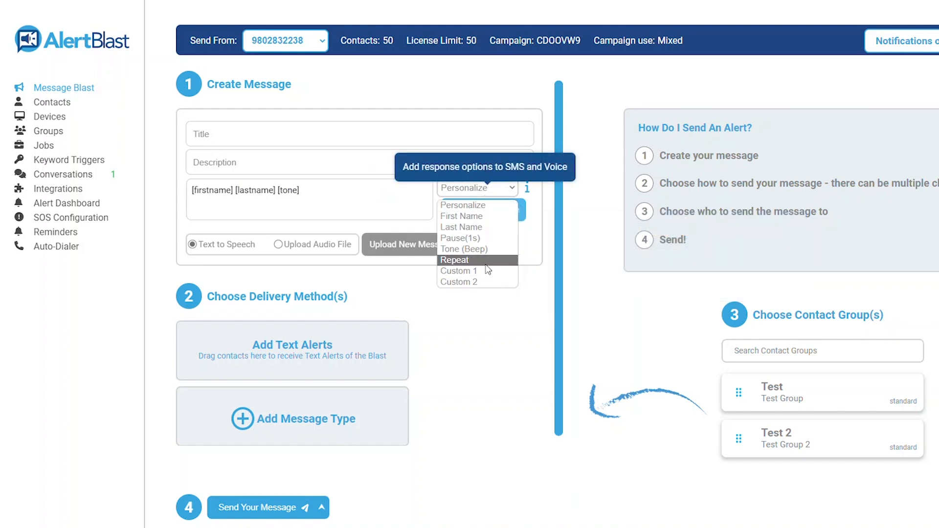
click(485, 260)
click(478, 188)
click(465, 271)
click(478, 187)
click(467, 282)
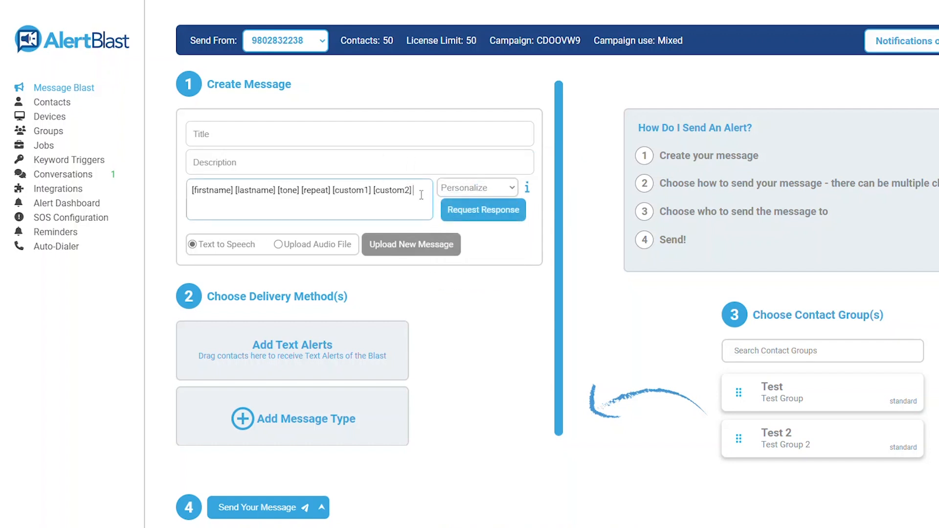
click(422, 196)
click(485, 306)
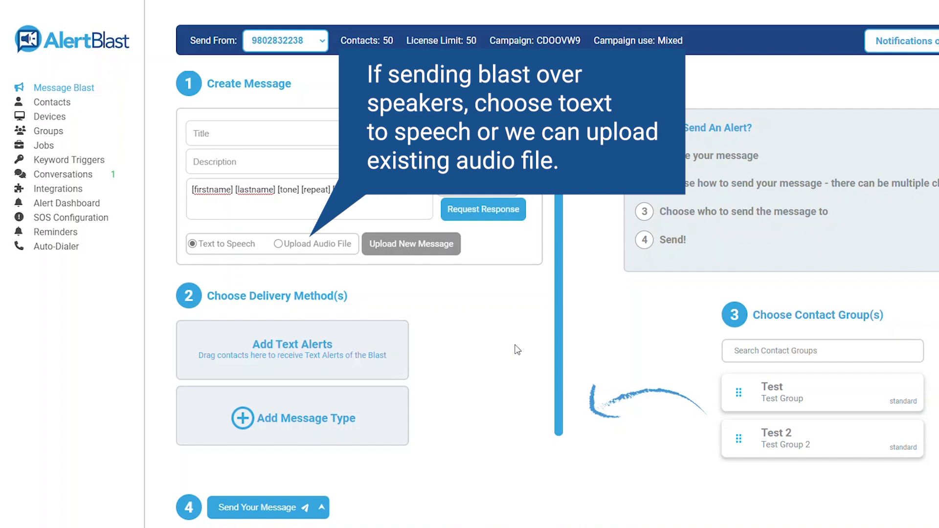
scroll(685, 355, down, 1)
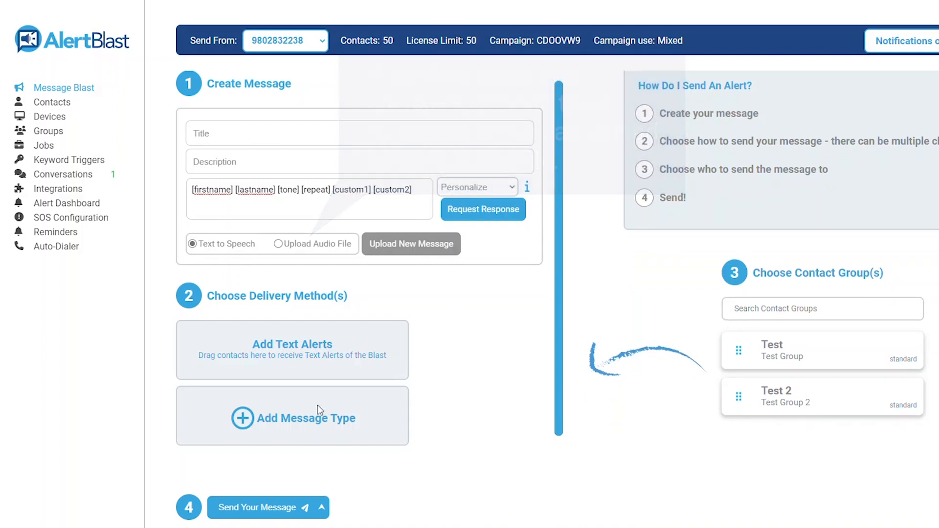
Step: Add Page and Email as extra delivery methods for the blast
click(318, 407)
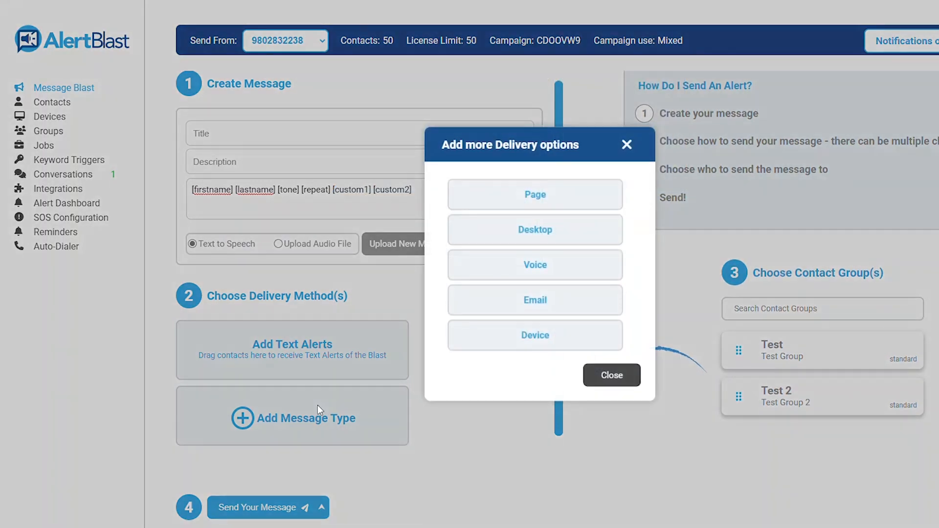
click(551, 196)
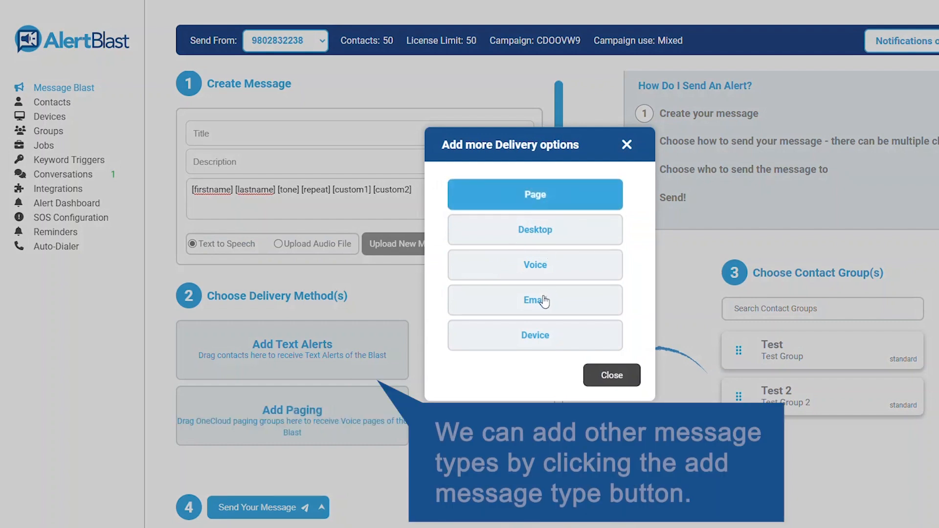
click(545, 301)
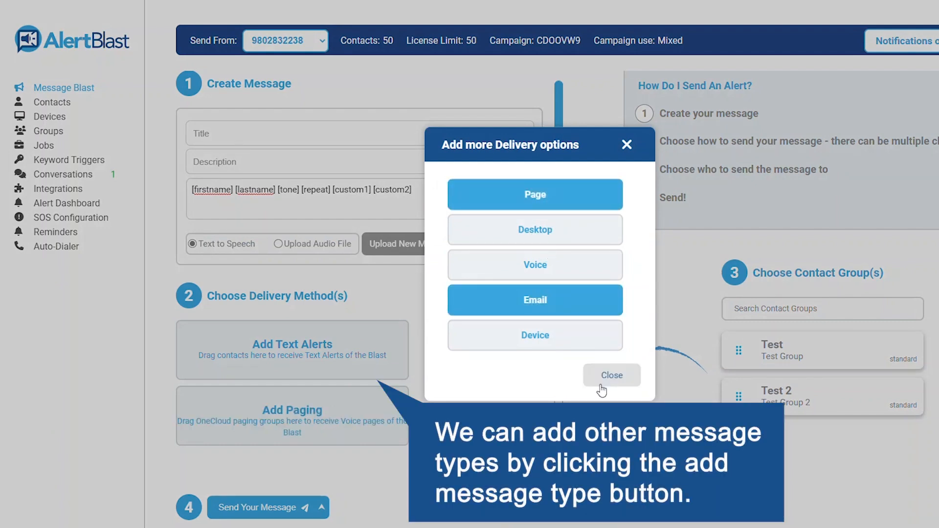
click(609, 376)
Step: Assign the Test group as recipients for Text Alerts and Email
scroll(459, 392, down, 3)
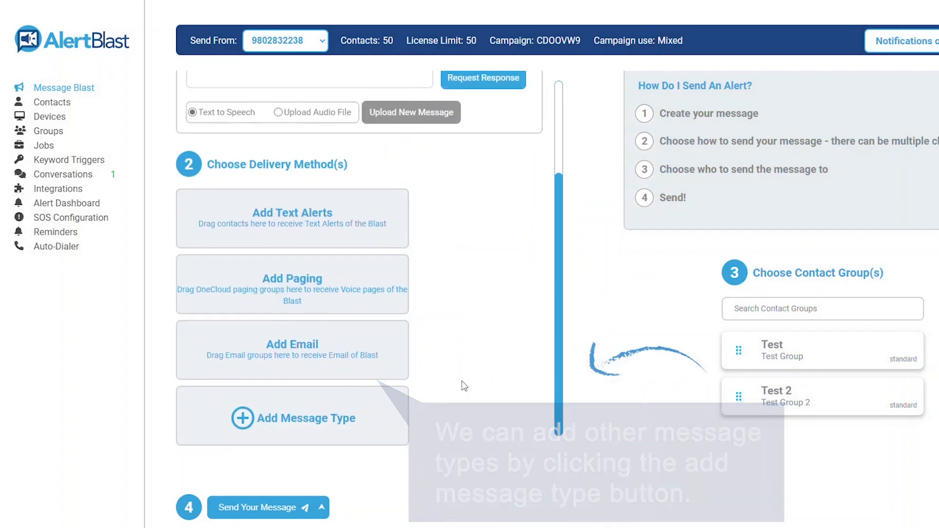
drag(739, 350, 240, 215)
drag(735, 349, 230, 329)
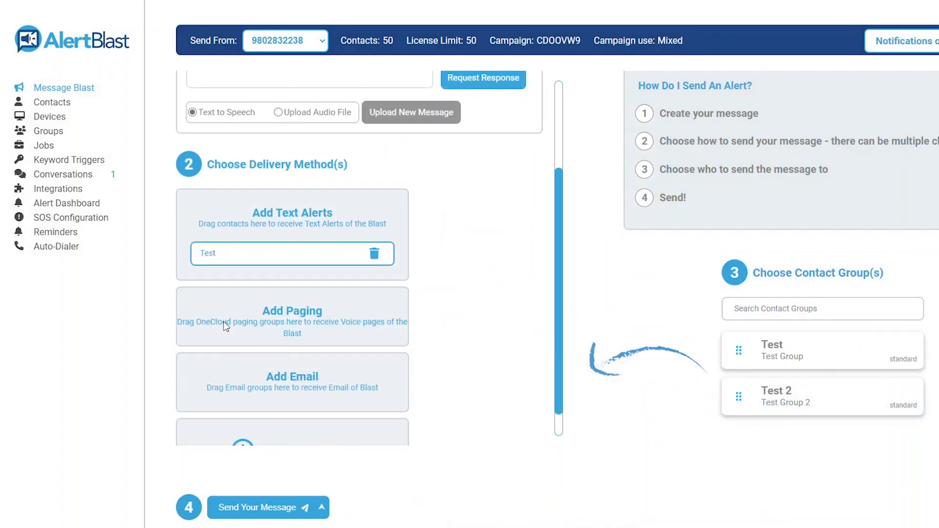
drag(729, 350, 269, 377)
scroll(484, 366, down, 5)
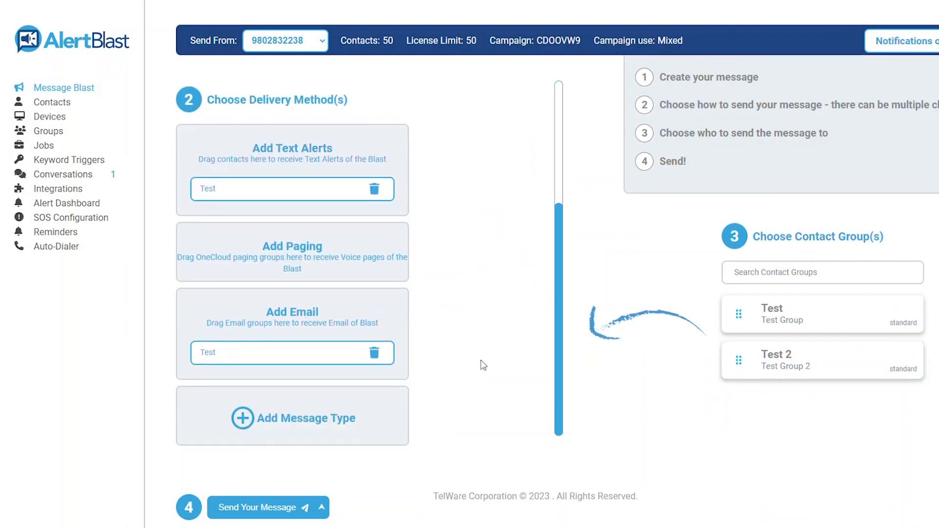
click(322, 509)
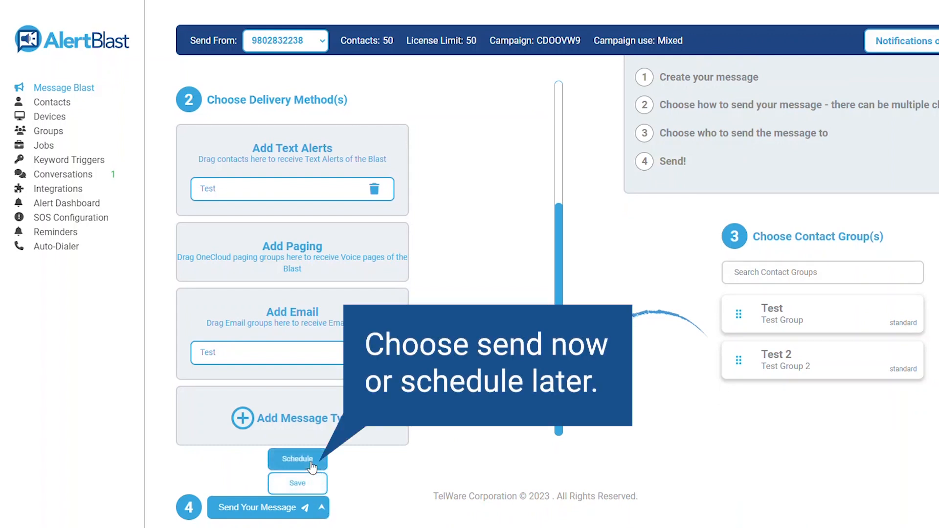
Step: Hide the Schedule/Save options and go to the Devices page, which lists 0 devices
click(323, 511)
click(50, 120)
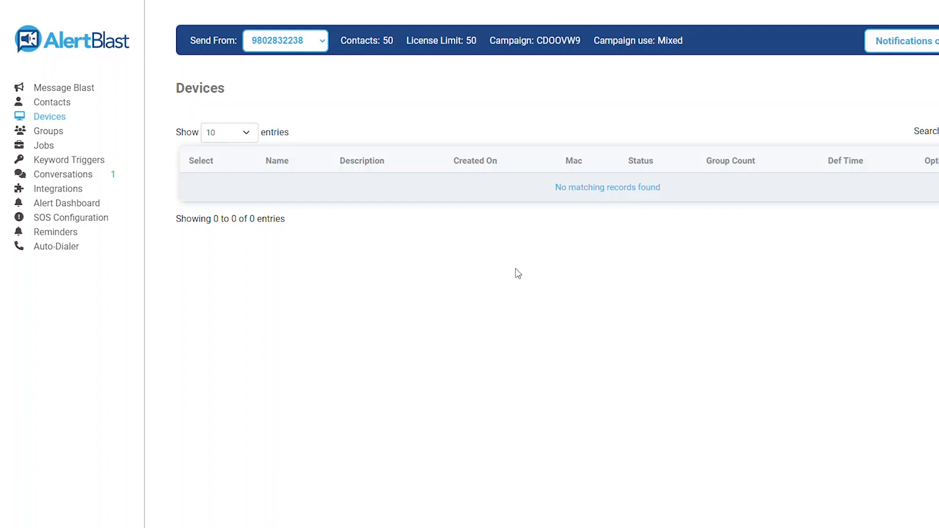
Step: Browse the Saved, Scheduled and Previous Jobs tabs, then open Keyword Triggers showing #callmeback
click(44, 147)
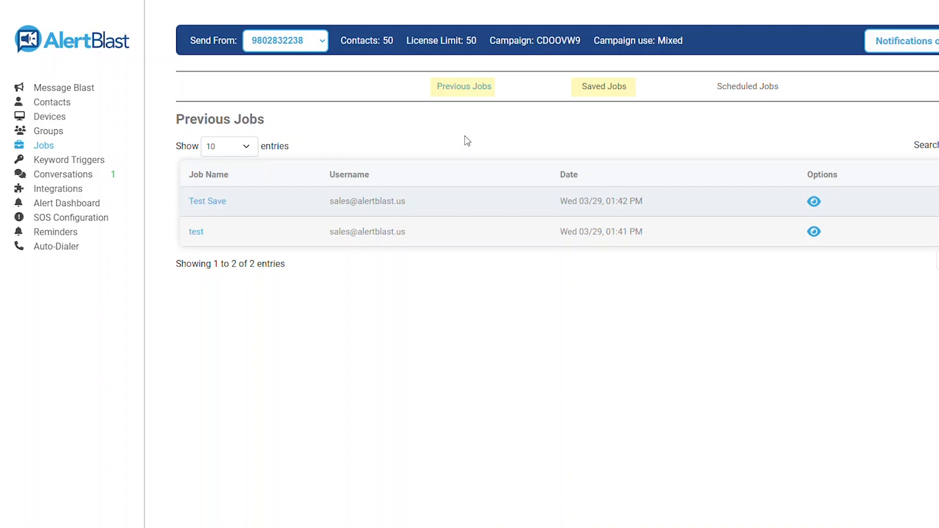
click(577, 87)
click(738, 92)
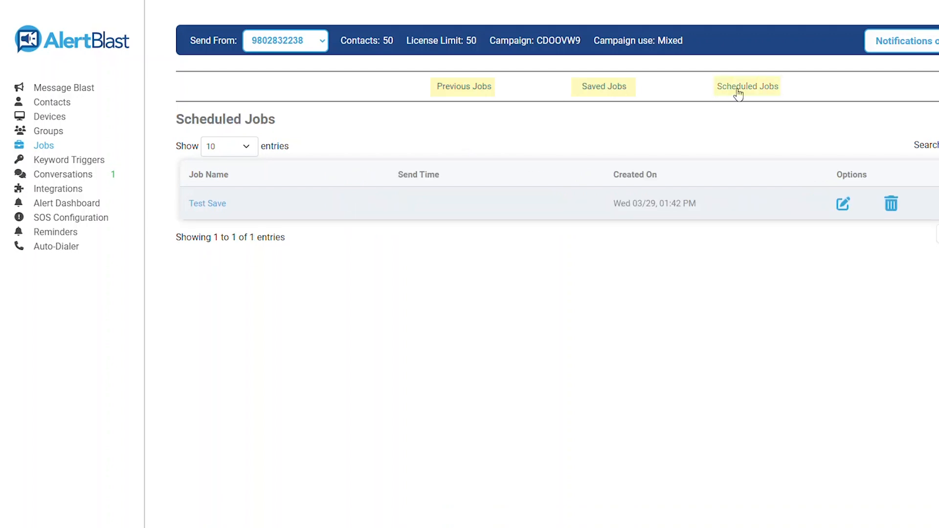
click(455, 87)
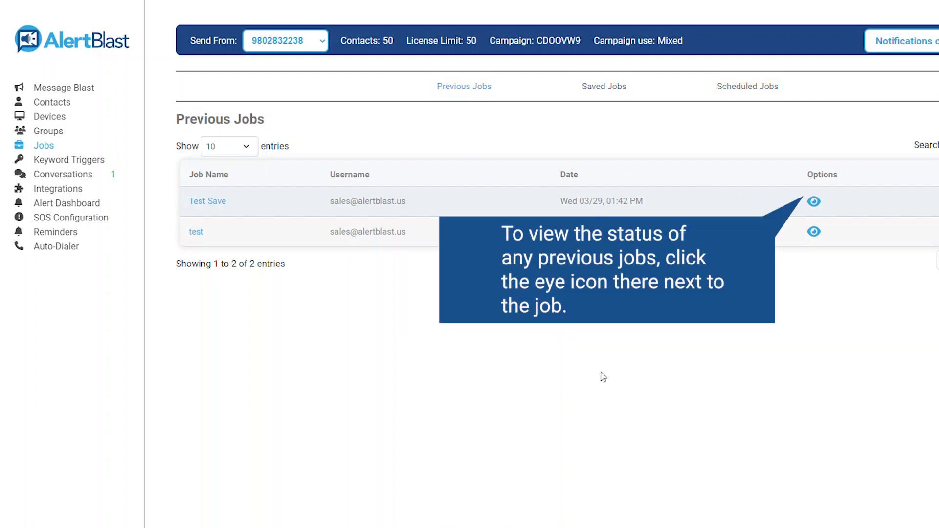
click(105, 165)
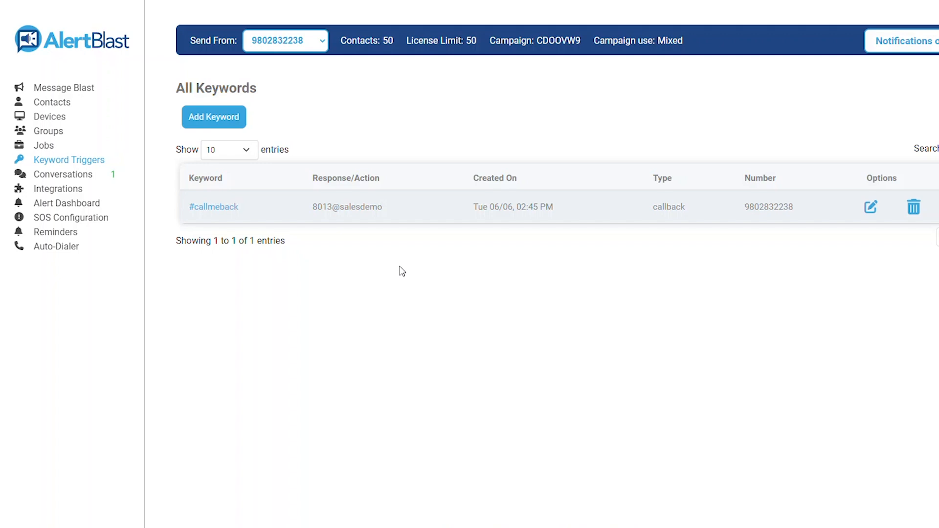
Step: Start a new keyword trigger, keeping Text Response and the current sending number
click(225, 118)
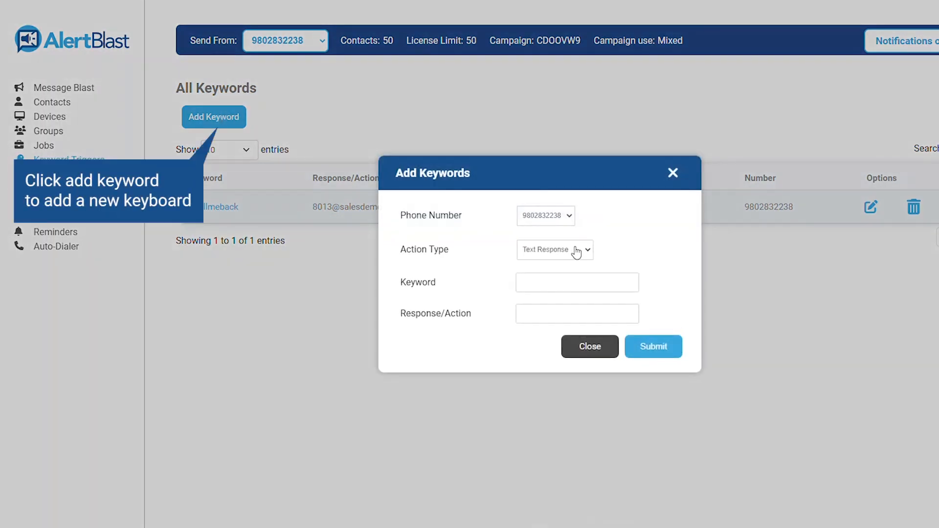
click(577, 250)
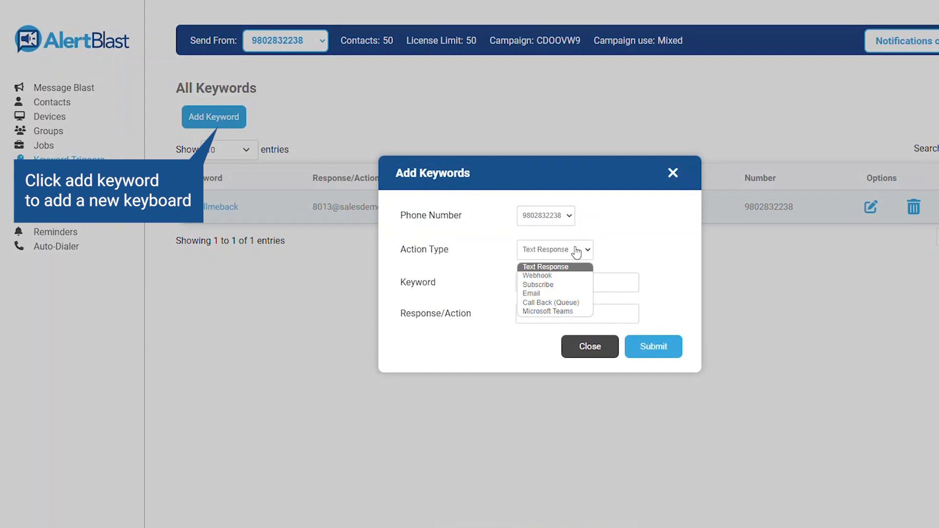
click(577, 250)
click(554, 221)
click(556, 230)
click(575, 254)
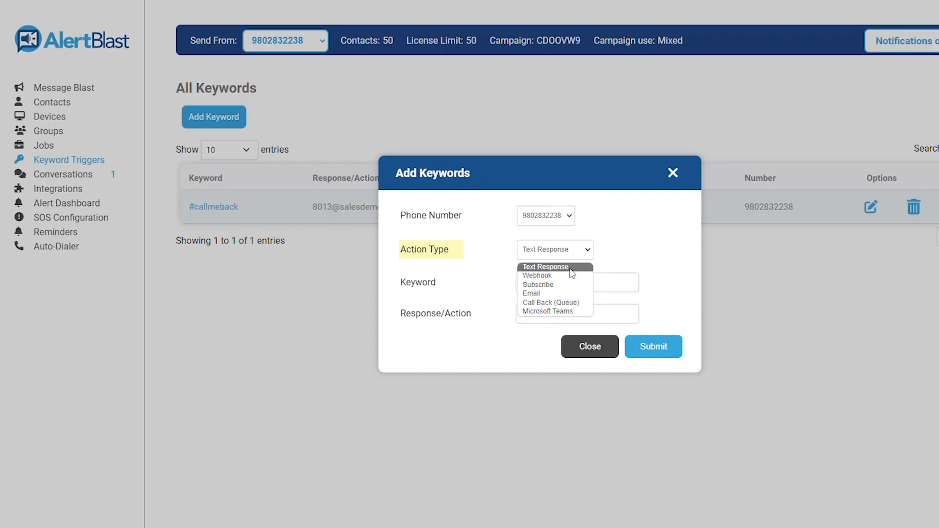
click(571, 269)
click(570, 277)
click(658, 273)
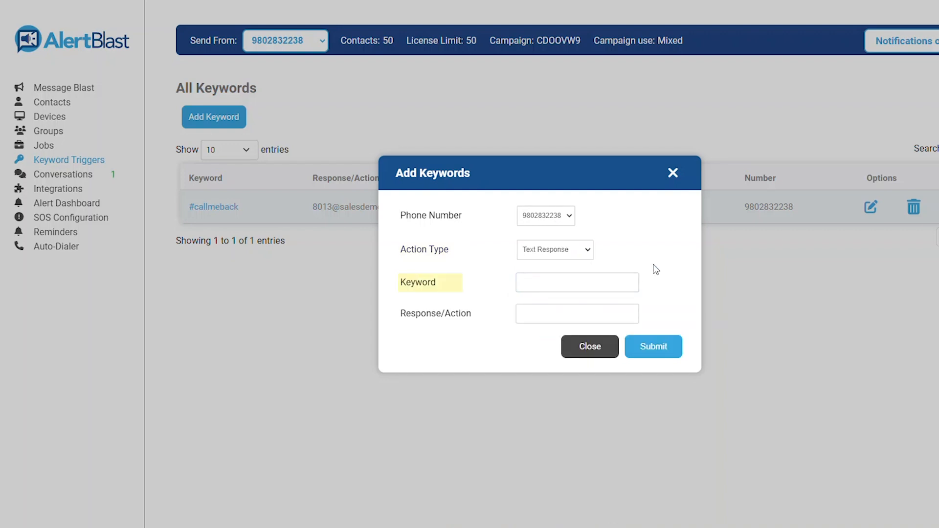
Step: Enter keyword Test with response Test Received and switch the action type to Webhook
click(615, 278)
text(Test)
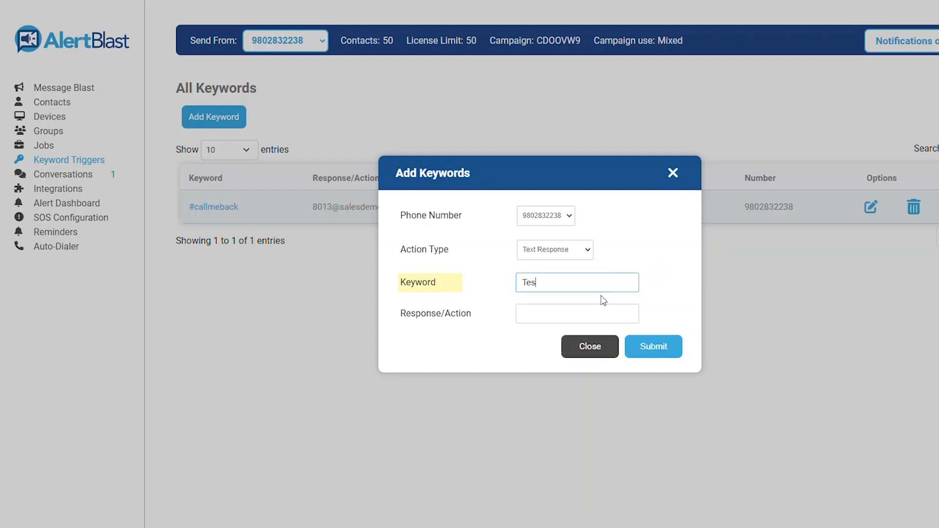
key(Tab)
text(Test Received)
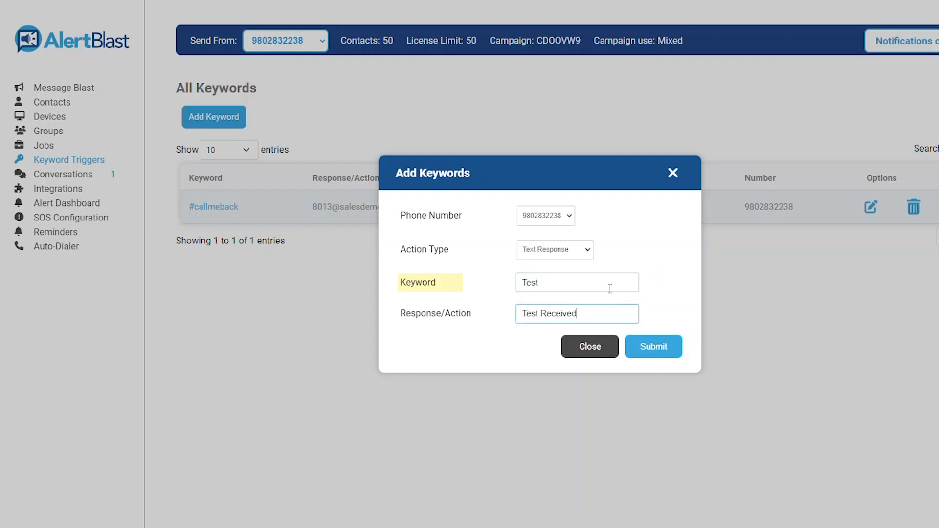
click(647, 258)
click(606, 285)
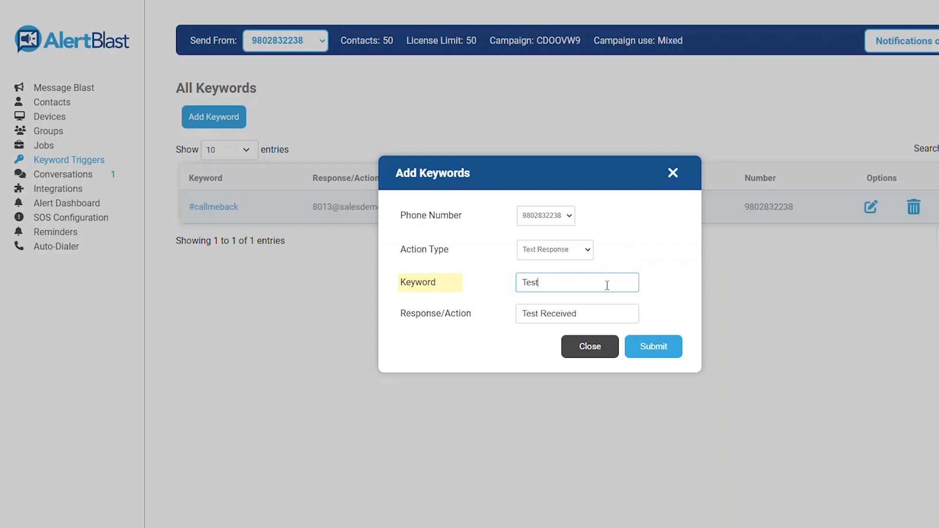
click(616, 260)
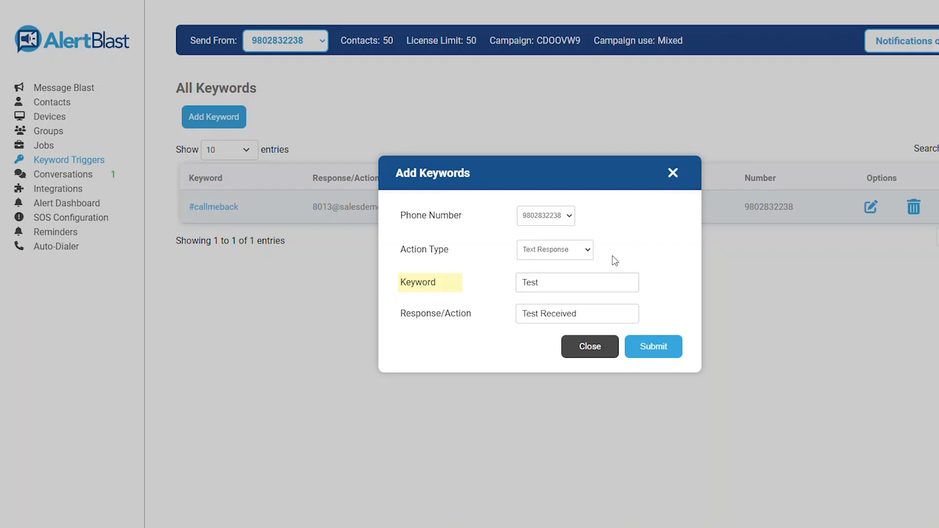
click(584, 252)
click(583, 277)
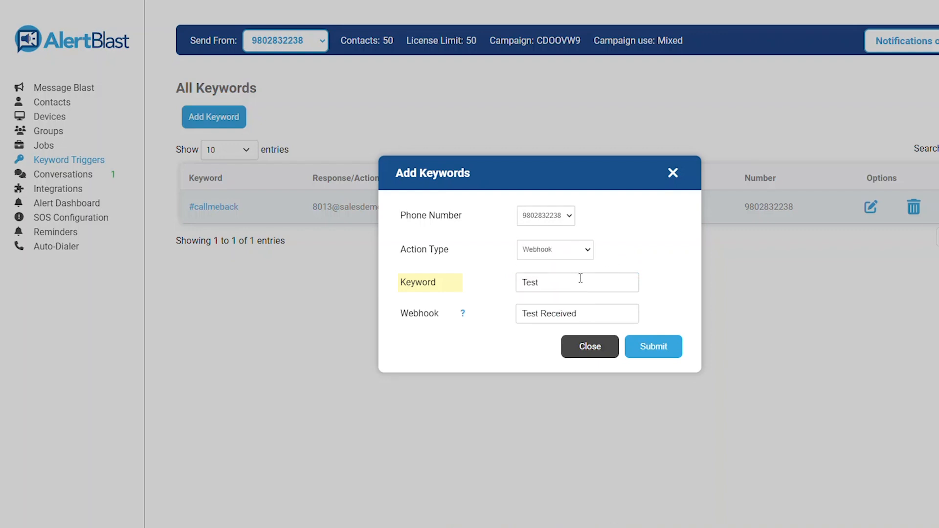
Step: Rename the keyword to 'keyword', set Webhook to 'API call [from_number][message]', then close unsaved
double_click(580, 278)
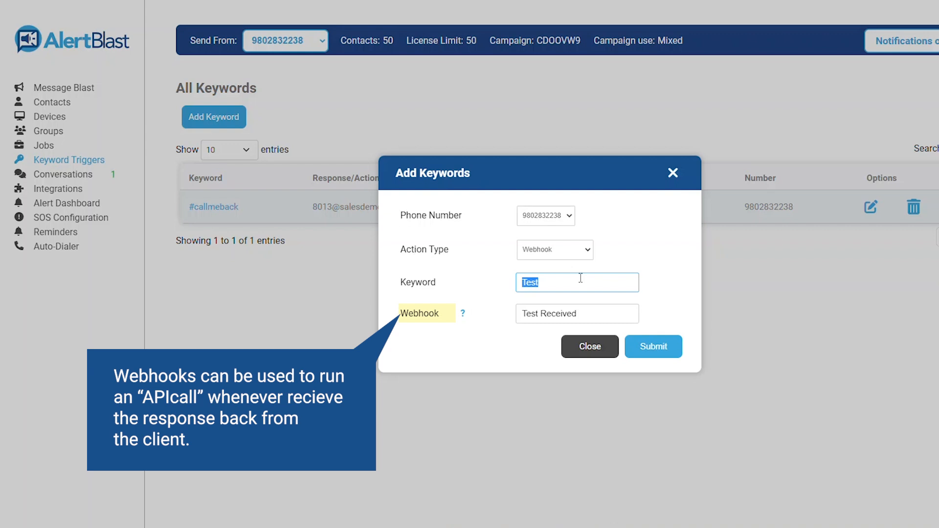
text(keyword)
key(BackSpace)
key(BackSpace)
text(rd)
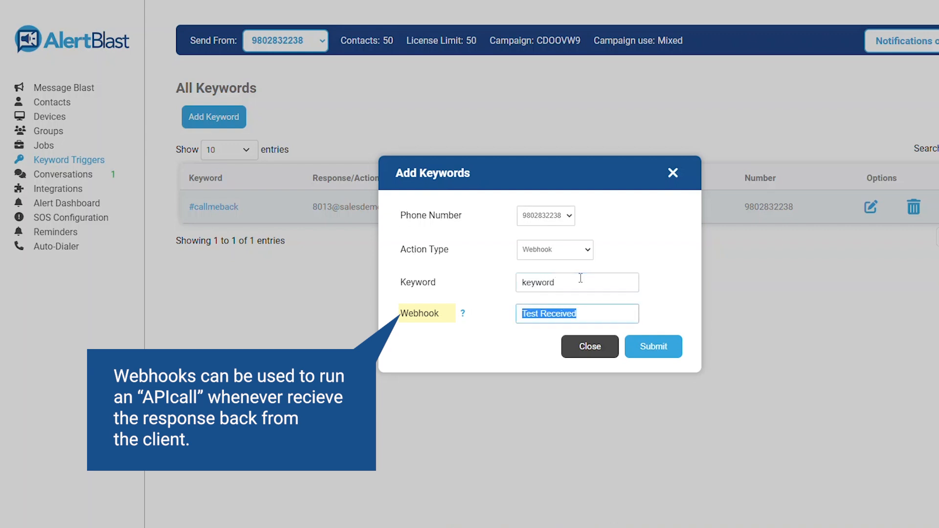
text(API call)
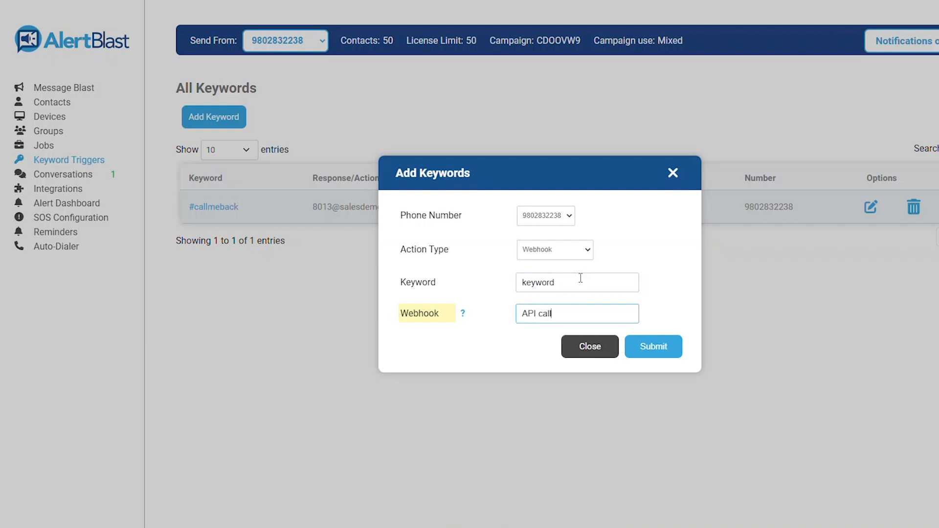
text( [from_number][message)
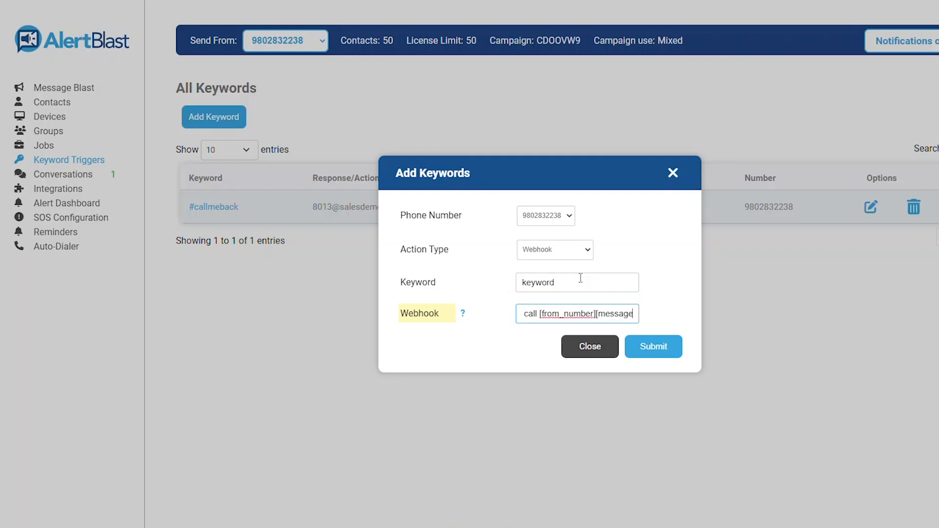
text(])
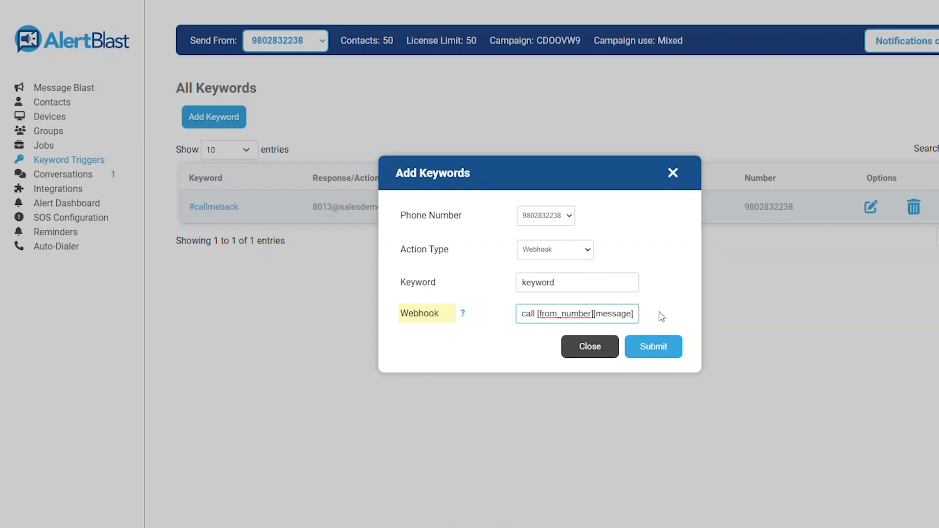
click(596, 348)
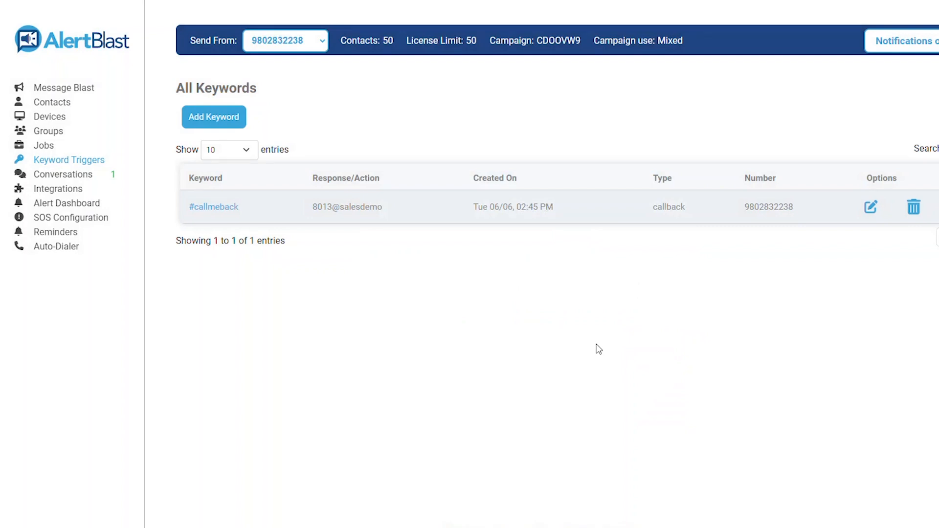
Step: Start a Subscribe keyword trigger with keyword Add and response 'You've been added'
click(237, 118)
click(564, 255)
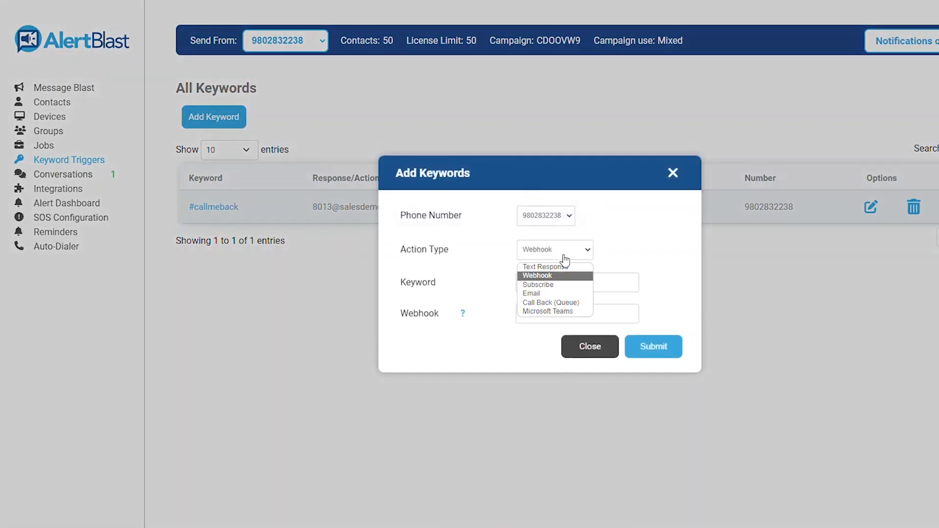
click(559, 285)
click(561, 265)
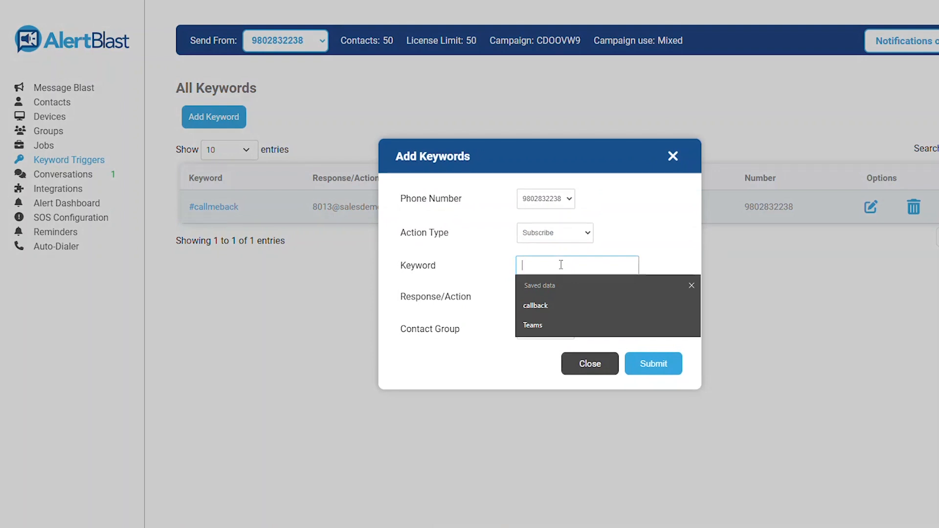
text(Add)
key(Tab)
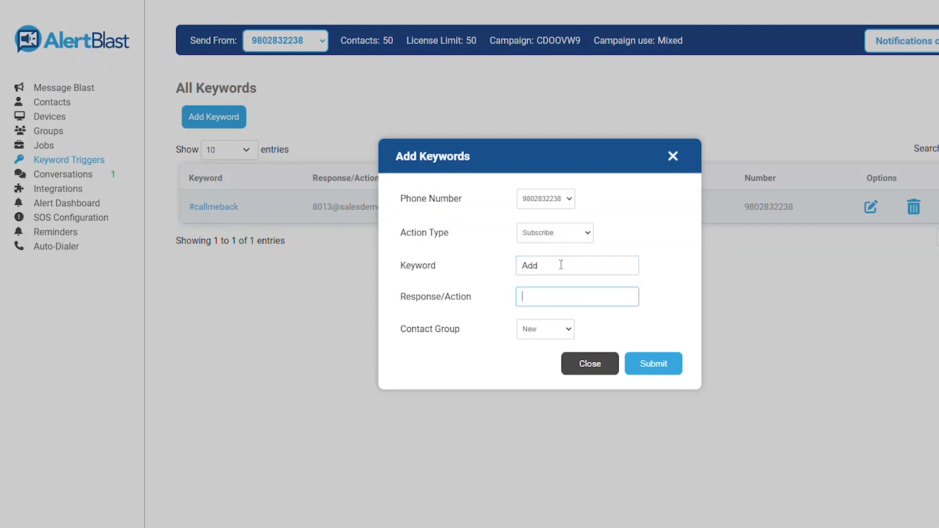
text(You've been added)
Step: Switch the trigger's action type to Email, then to Call Back (Queue)
click(549, 237)
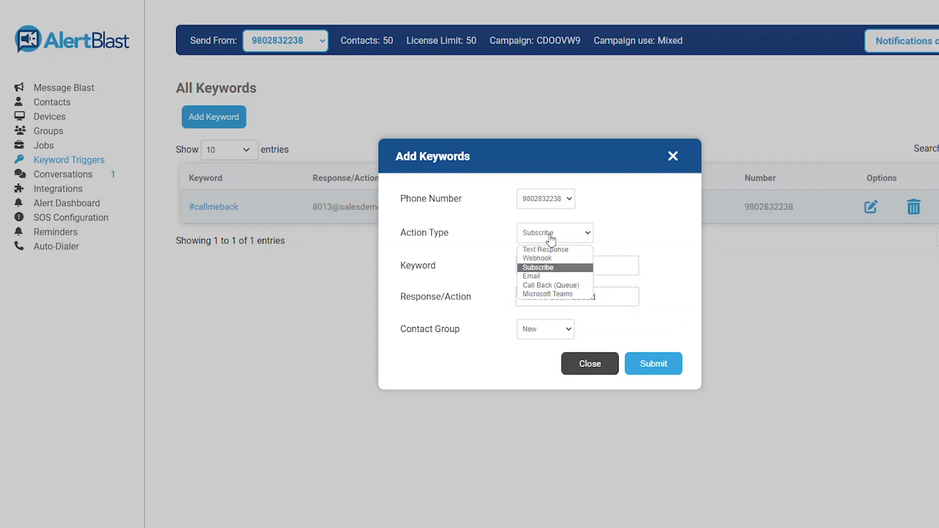
click(533, 276)
double_click(553, 281)
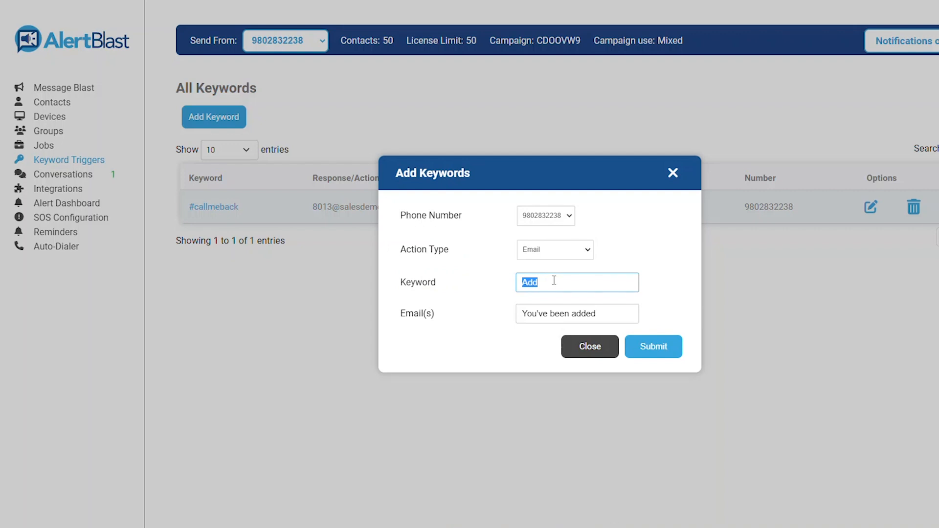
click(562, 250)
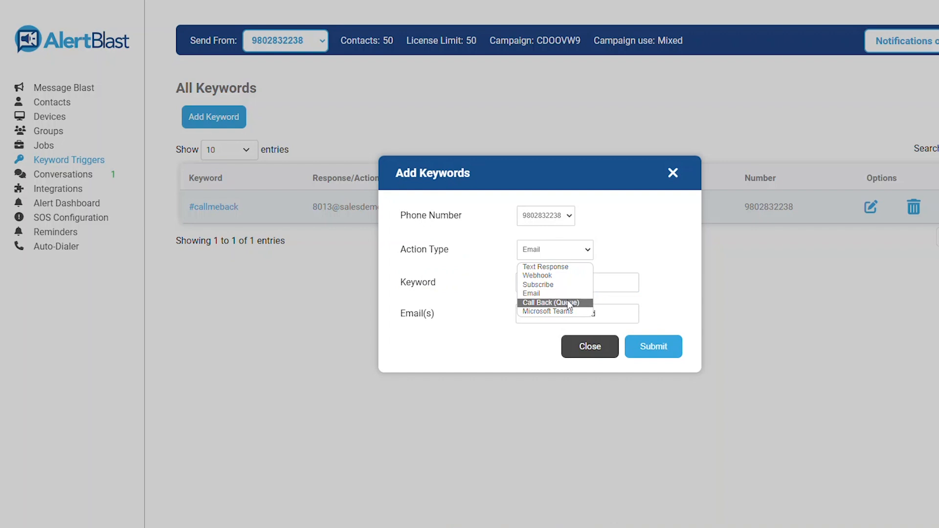
click(568, 300)
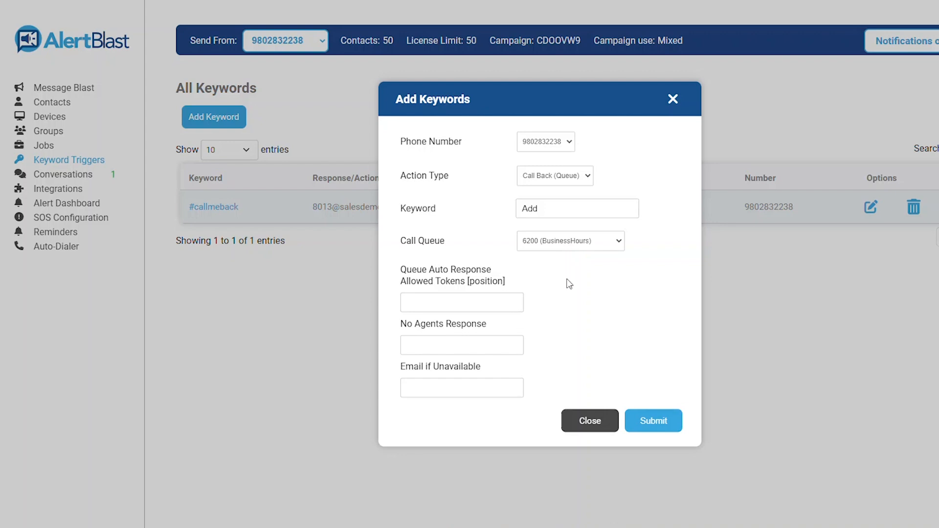
Step: Route callbacks to queue 8013 (Sales Team Charlotte) and fill in the queue position auto response
click(570, 255)
click(570, 254)
click(570, 244)
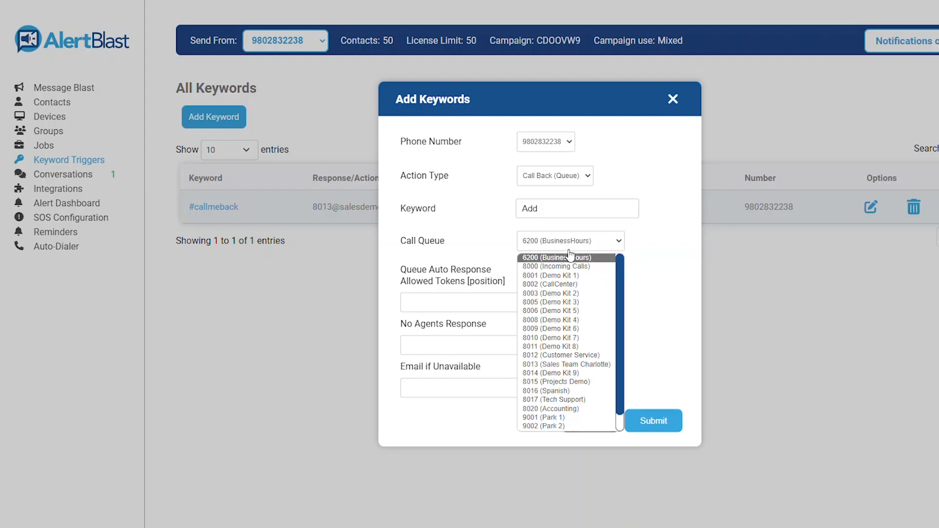
click(576, 367)
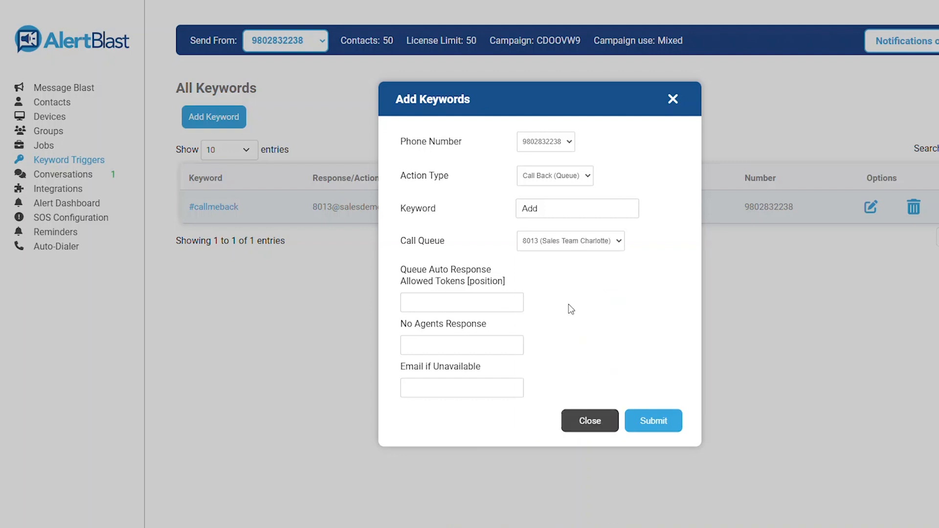
click(511, 303)
text(You)
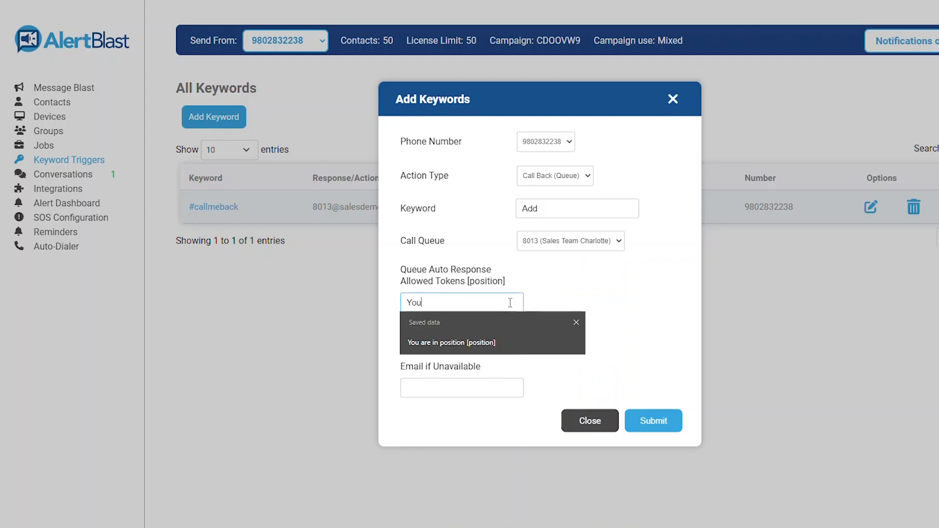
click(501, 341)
drag(515, 303, 479, 303)
Step: Enter a no-agents-available response and the fallback email address
click(503, 346)
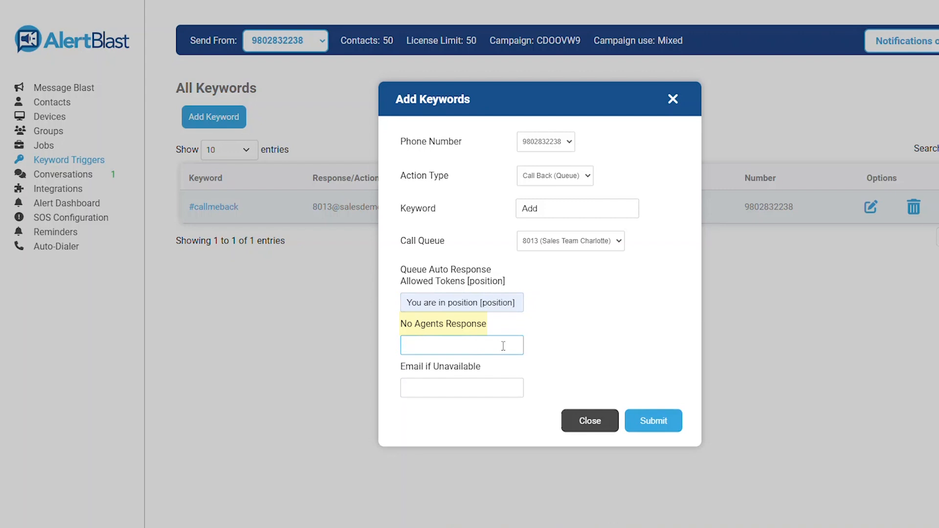
text(No agents available!)
key(Tab)
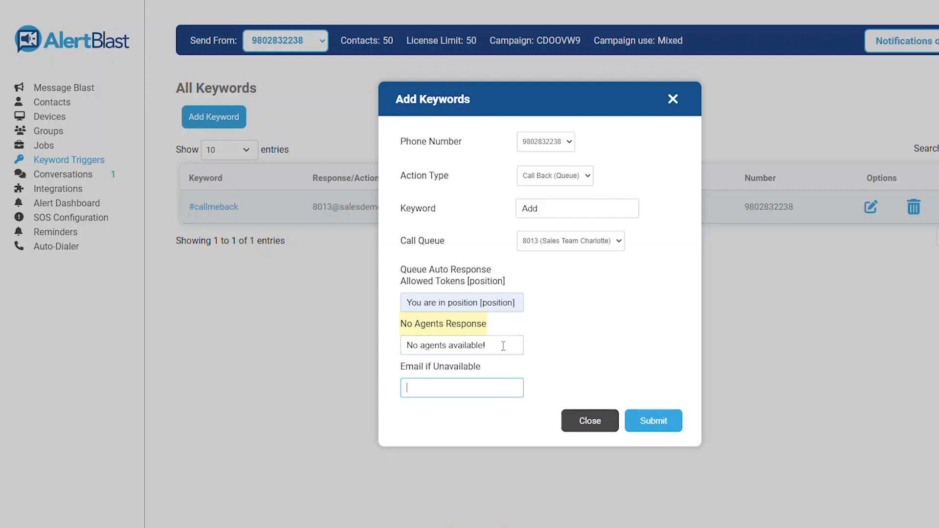
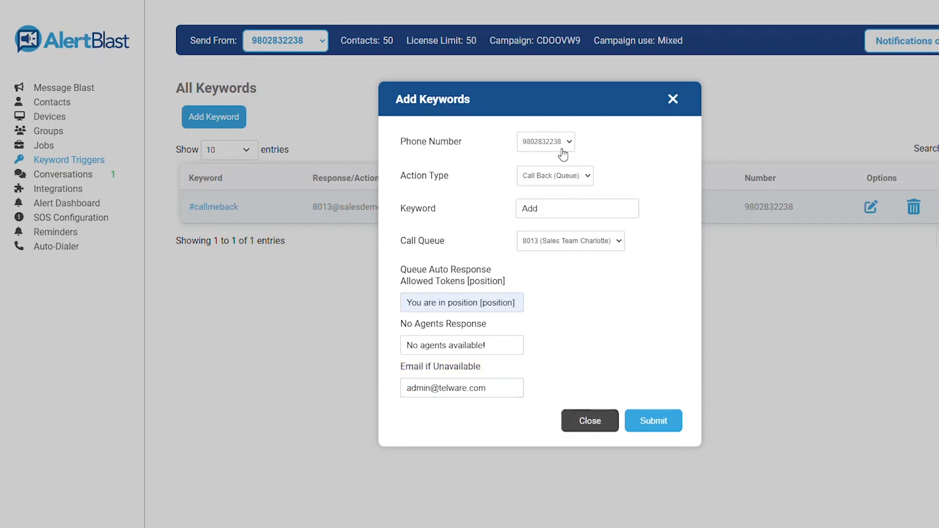
Step: Switch to a Microsoft Teams action with keyword Teams and webhook URL, discard it, and open Conversations
click(571, 181)
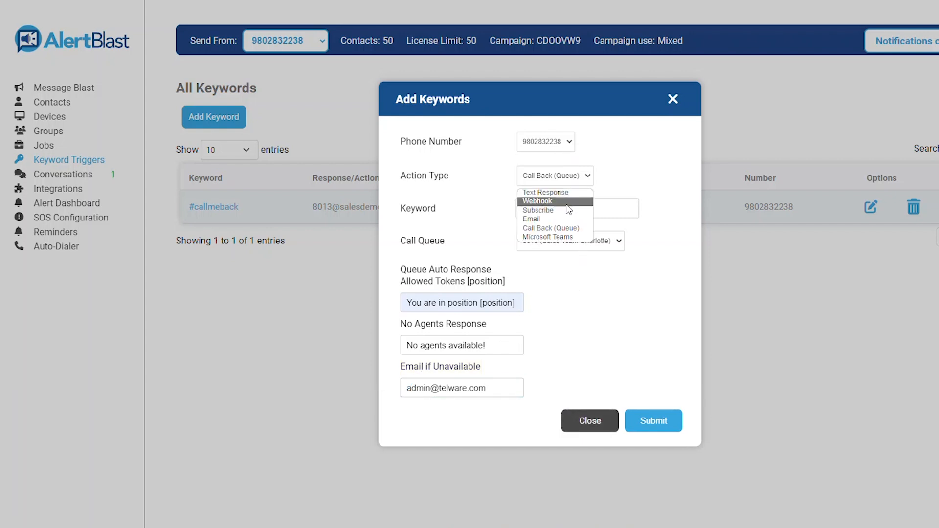
click(562, 237)
double_click(611, 277)
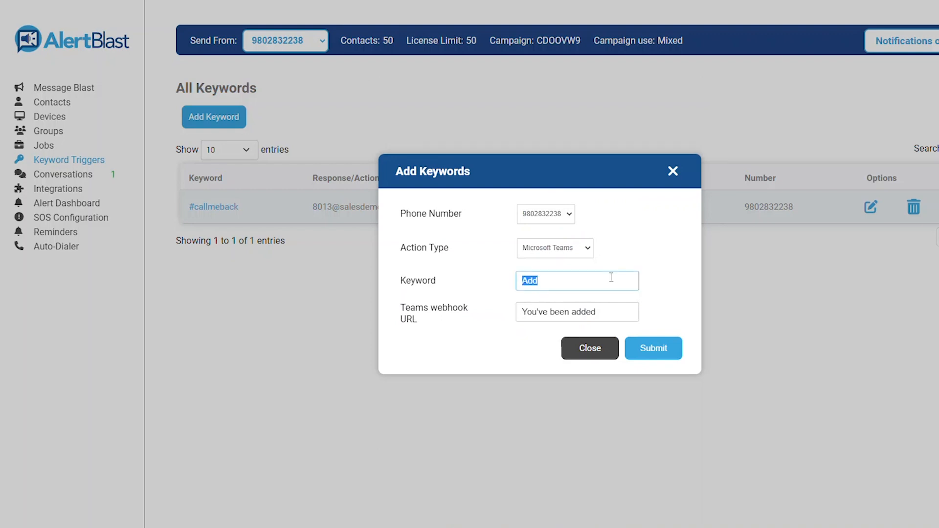
text(Teans)
key(Tab)
double_click(612, 277)
text(Teams)
key(Tab)
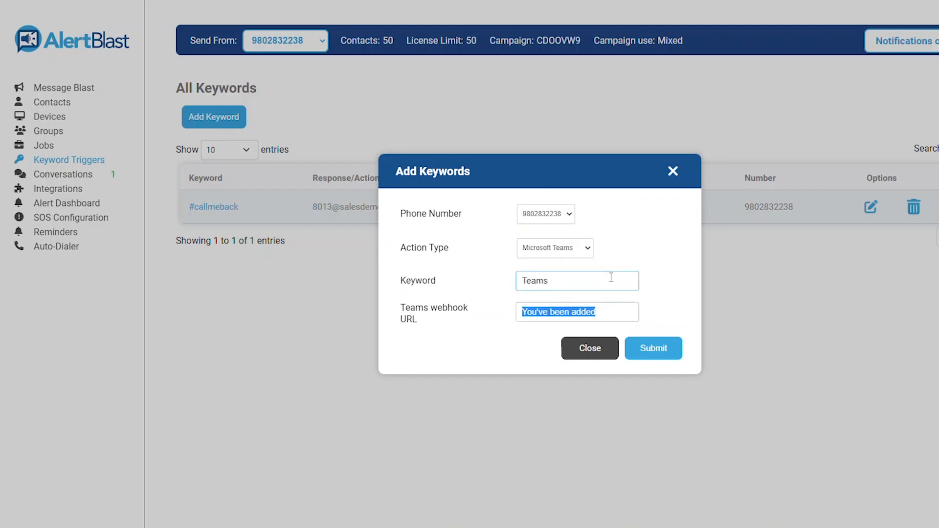
key(BackSpace)
text(URL)
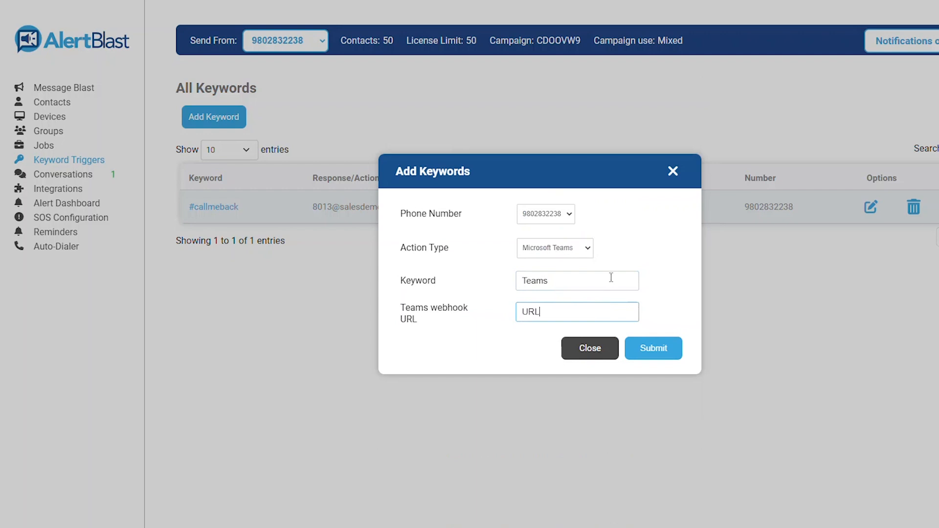
click(598, 346)
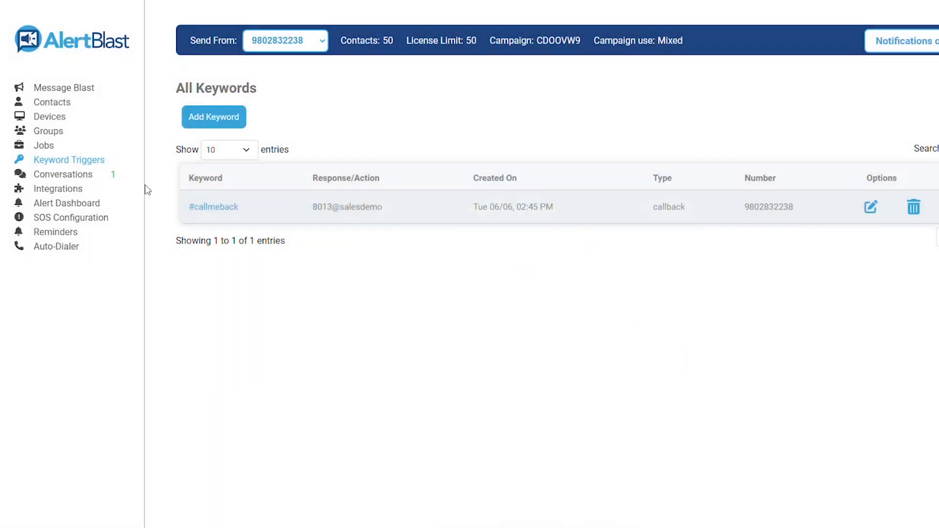
click(86, 180)
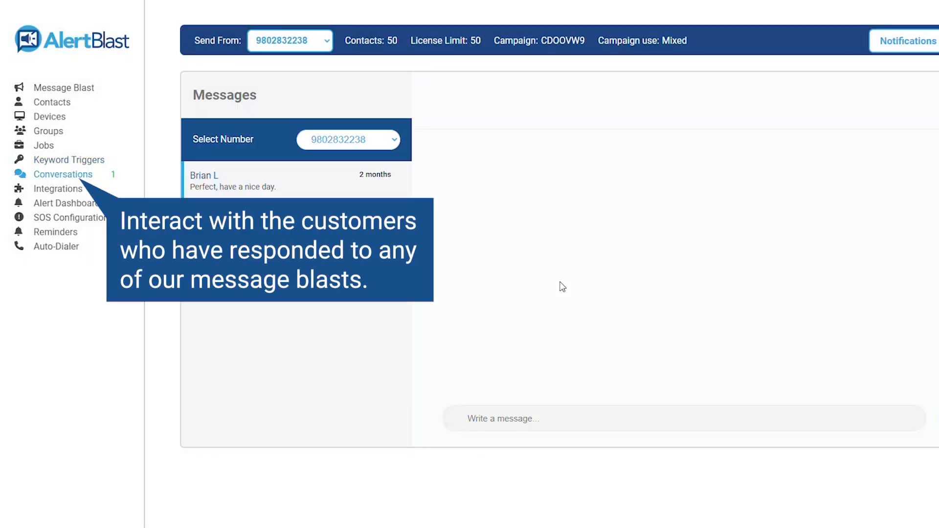
Step: Open the customer's reply thread, check the Select Number filter, then go to Integrations
click(286, 187)
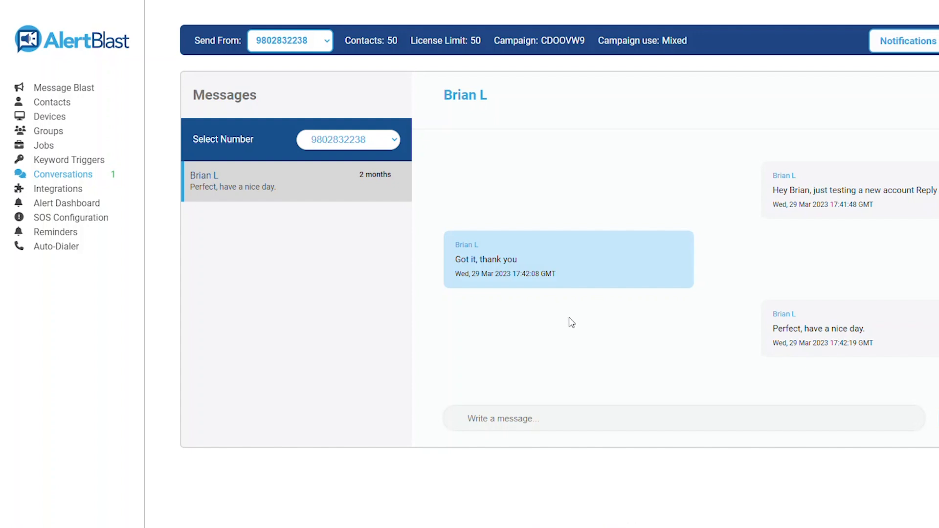
click(601, 417)
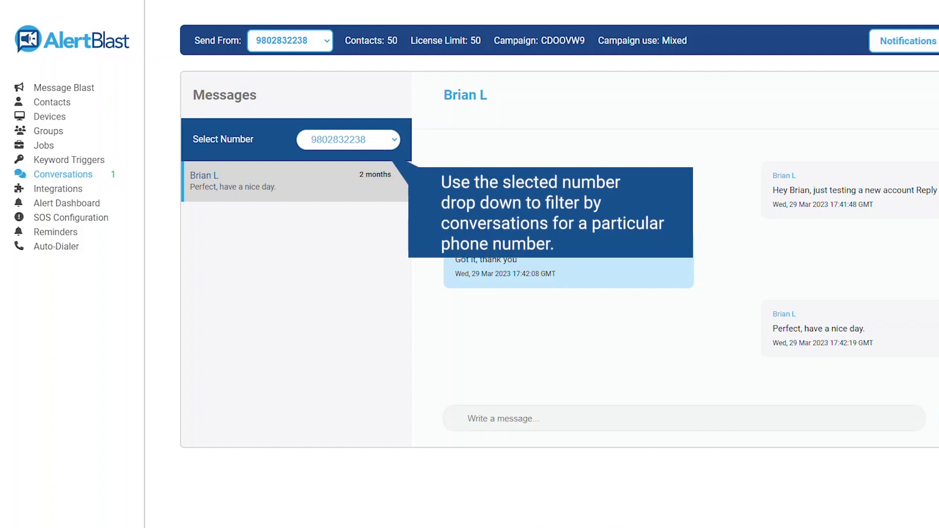
click(384, 144)
click(384, 147)
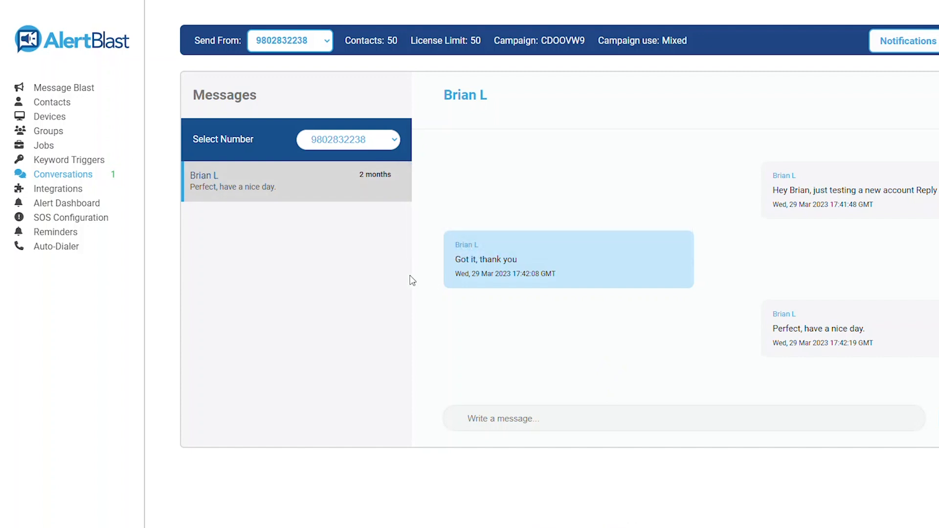
click(61, 191)
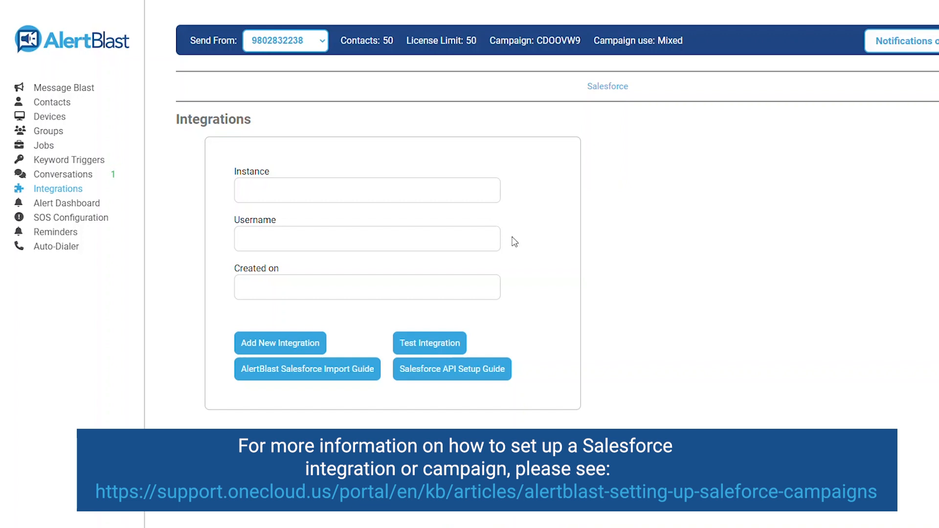
Step: Go to Alert Dashboard in the sidebar to list the existing Test dashboard
click(97, 204)
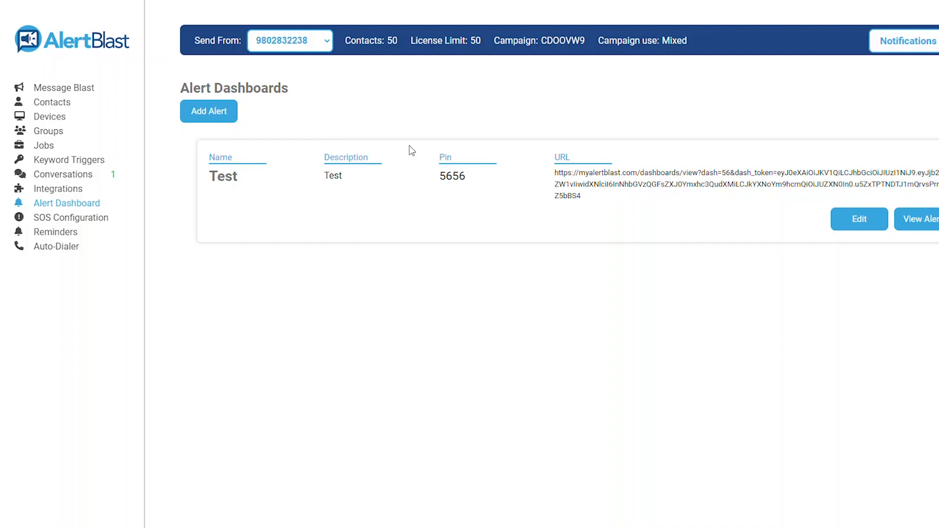
drag(440, 152, 470, 179)
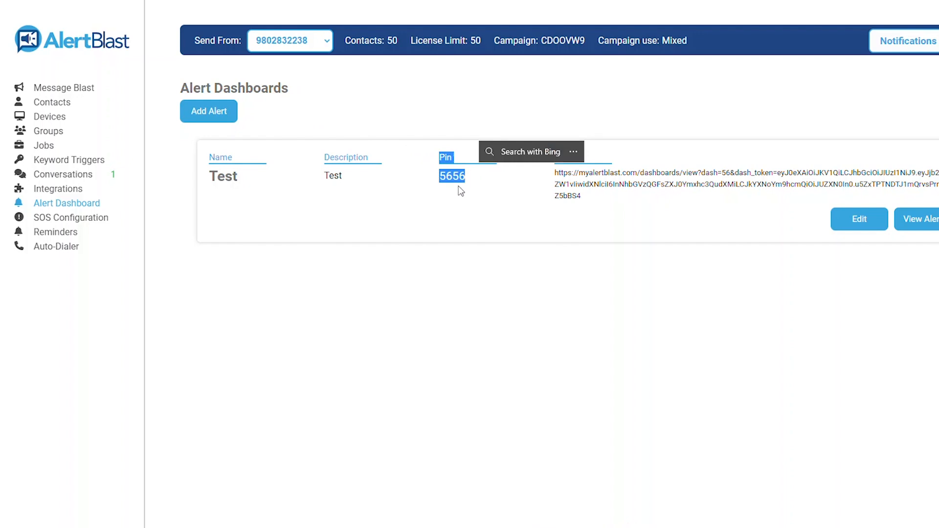
click(459, 192)
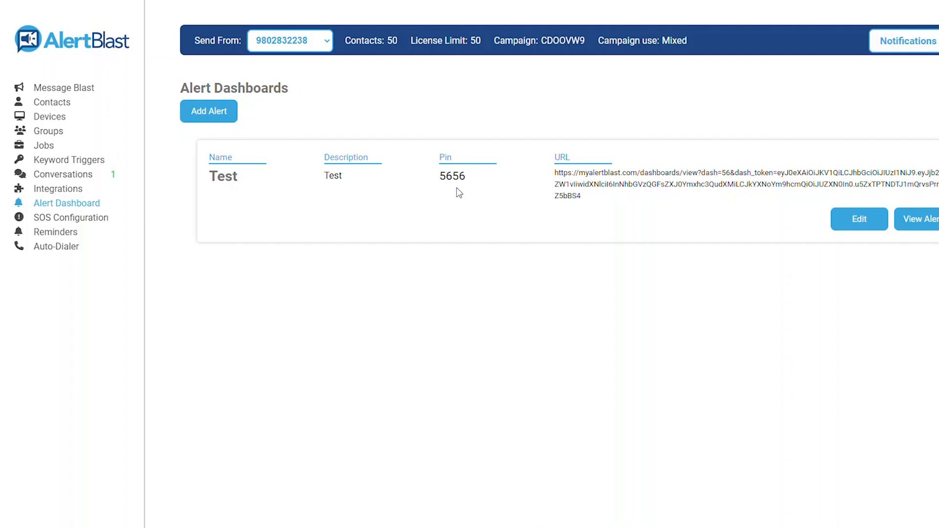
Step: Create dashboard Test with PIN 1234 and the Test Save job attached, and submit it
click(198, 110)
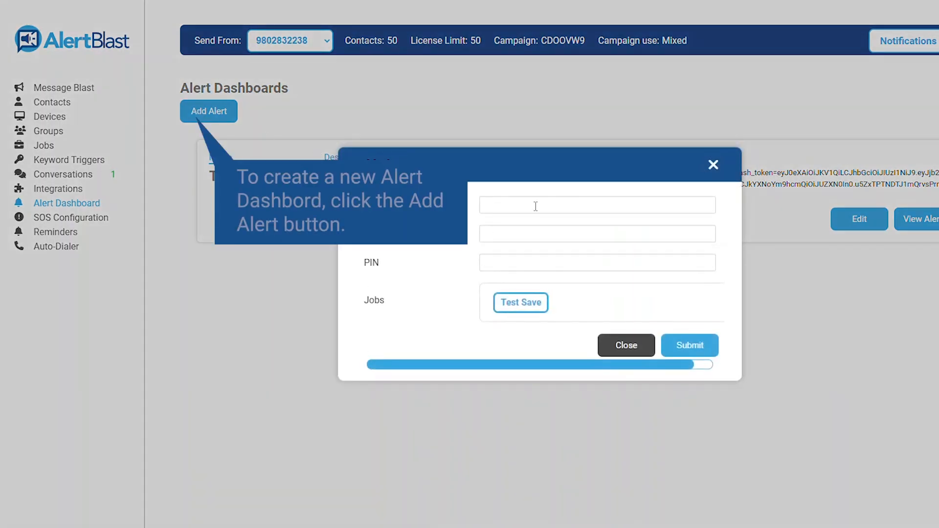
click(535, 206)
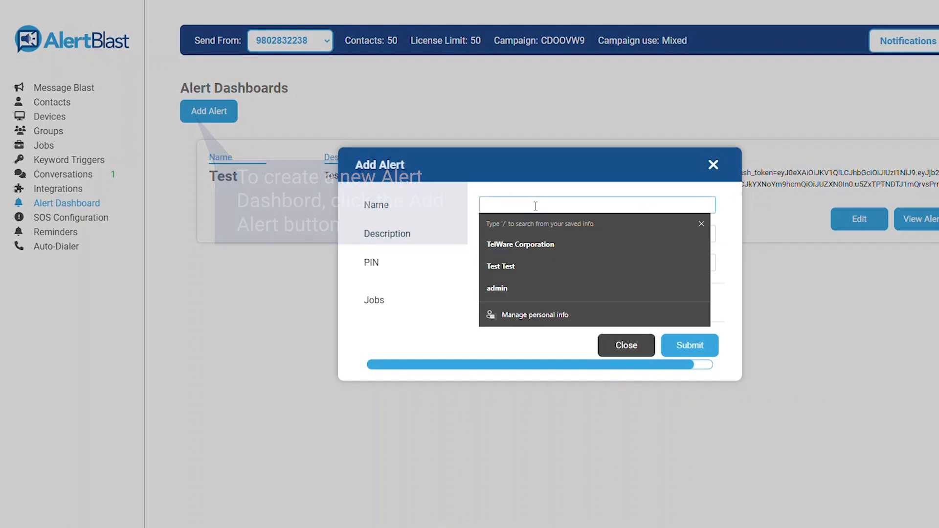
text(Test)
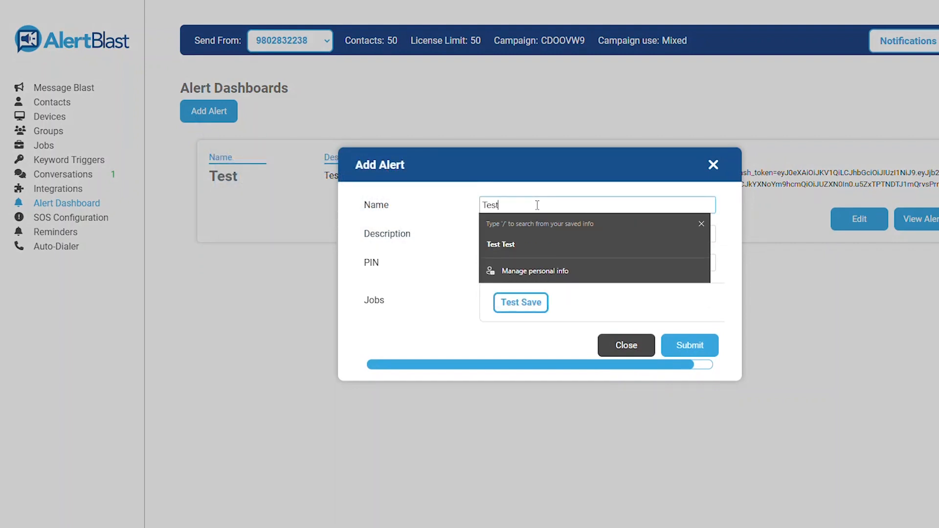
key(Tab)
click(538, 260)
text(1234)
click(435, 270)
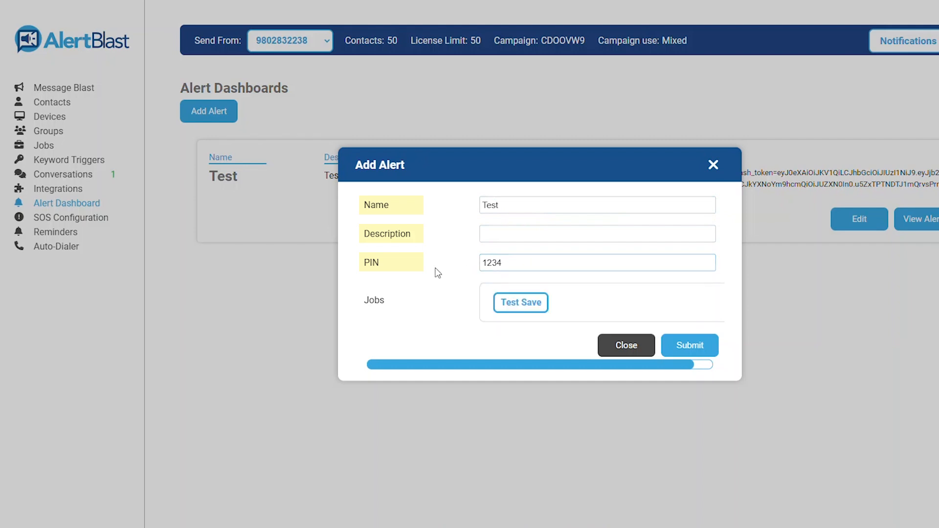
click(537, 305)
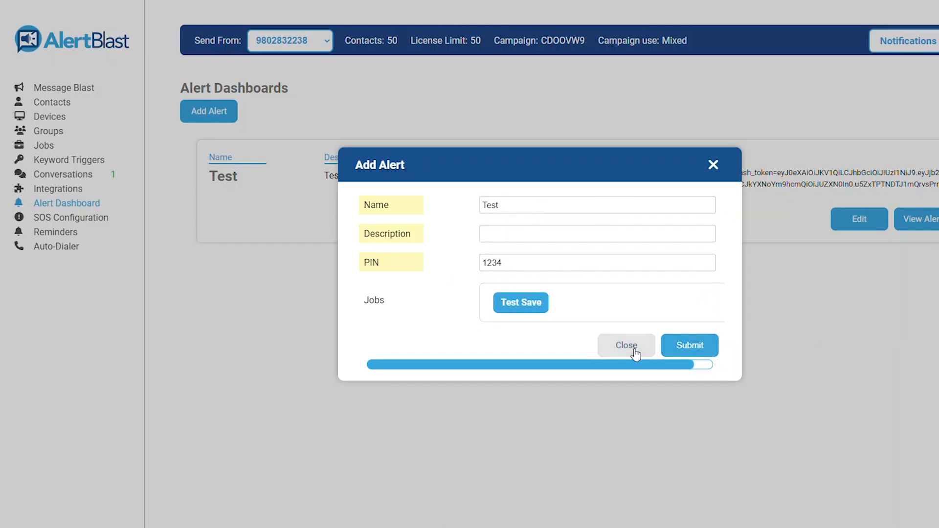
click(687, 351)
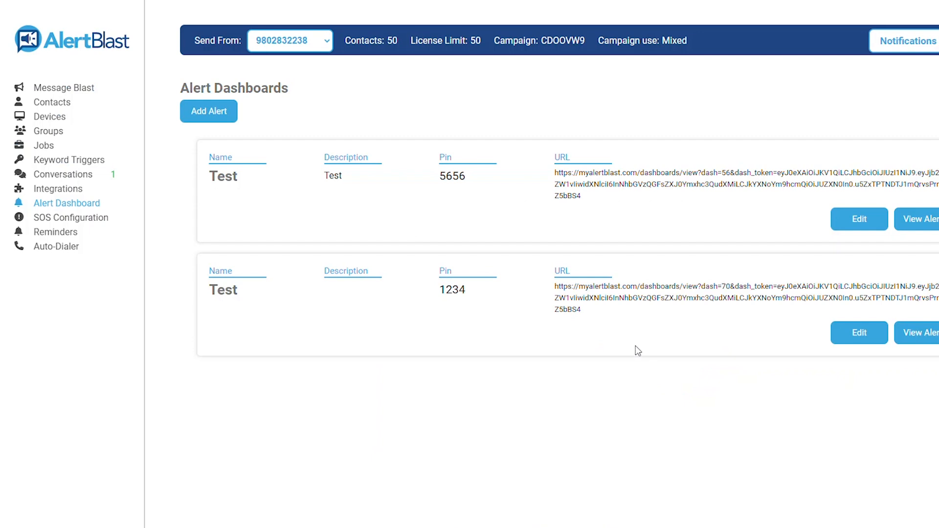
double_click(561, 286)
click(561, 287)
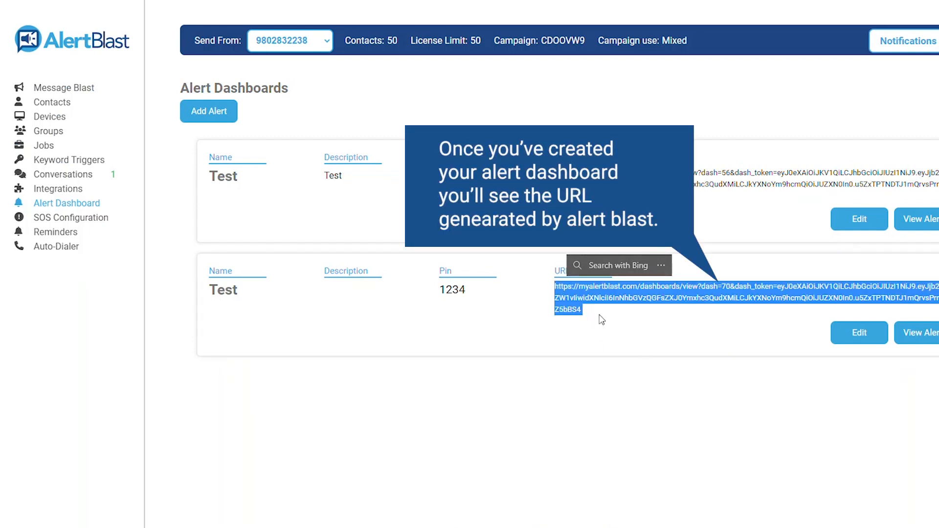
click(917, 333)
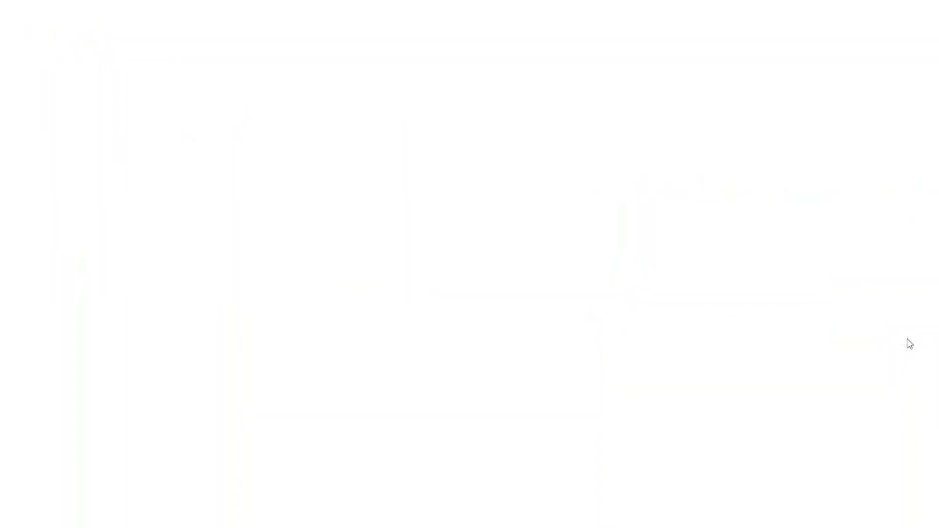
click(575, 275)
text(1234)
click(595, 255)
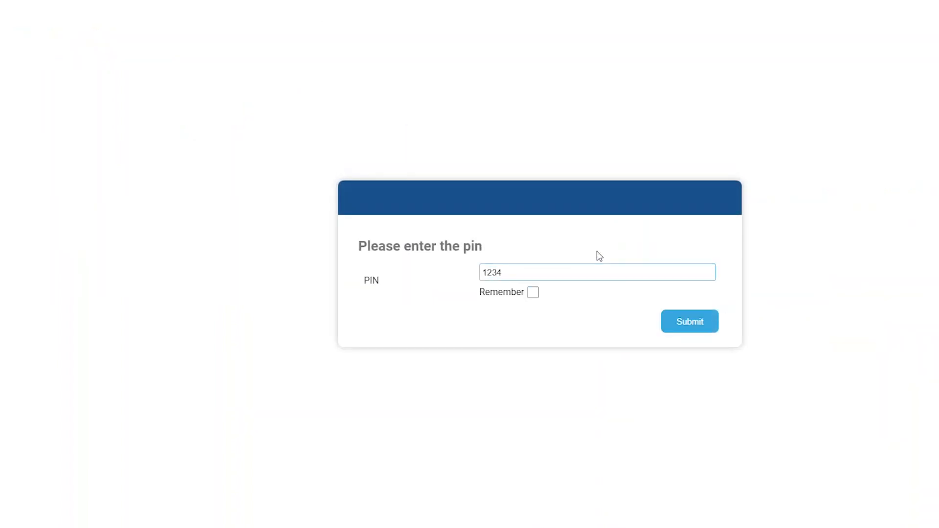
click(709, 322)
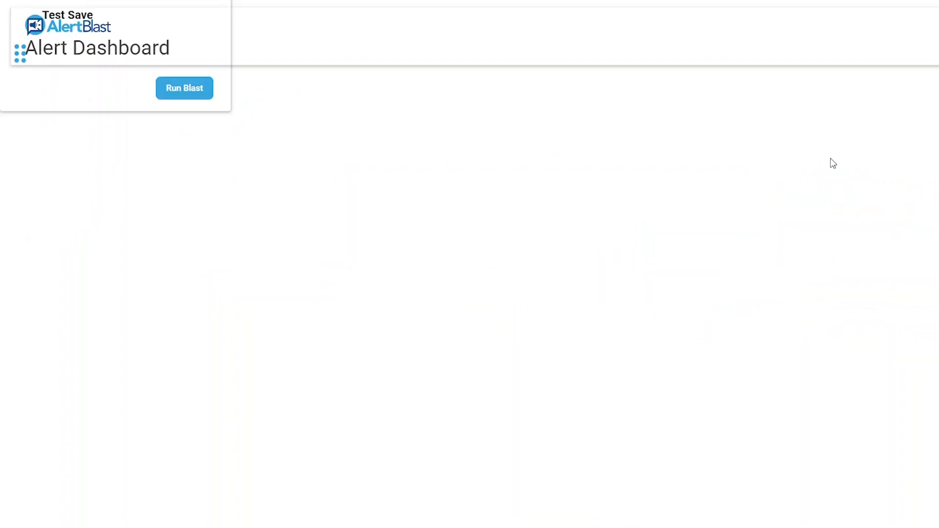
click(913, 36)
drag(25, 59, 426, 261)
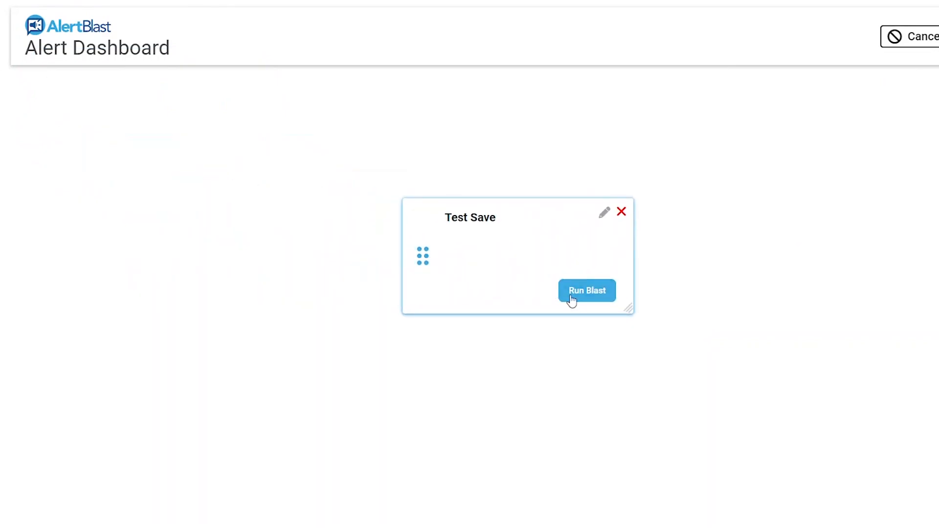
Step: Save a red colour for the Test Save widget, leave the editor, and open Reminders
click(603, 215)
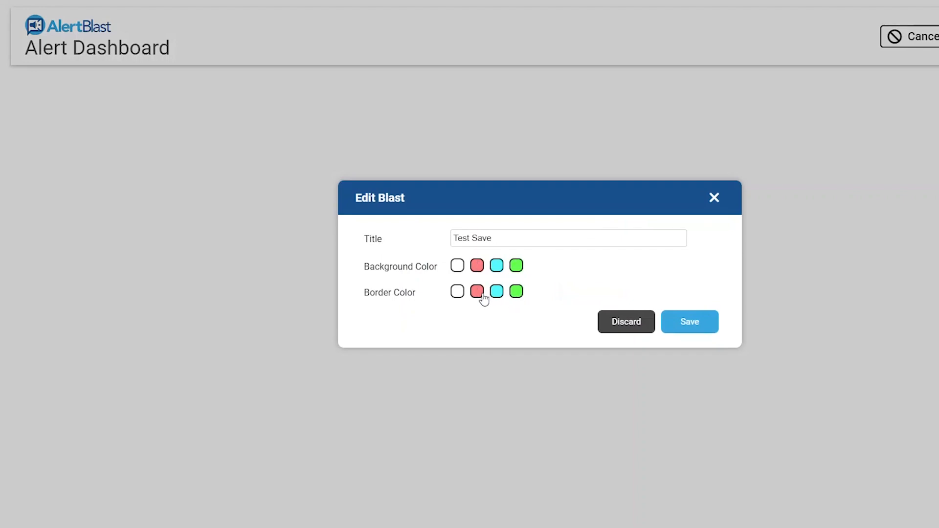
click(678, 329)
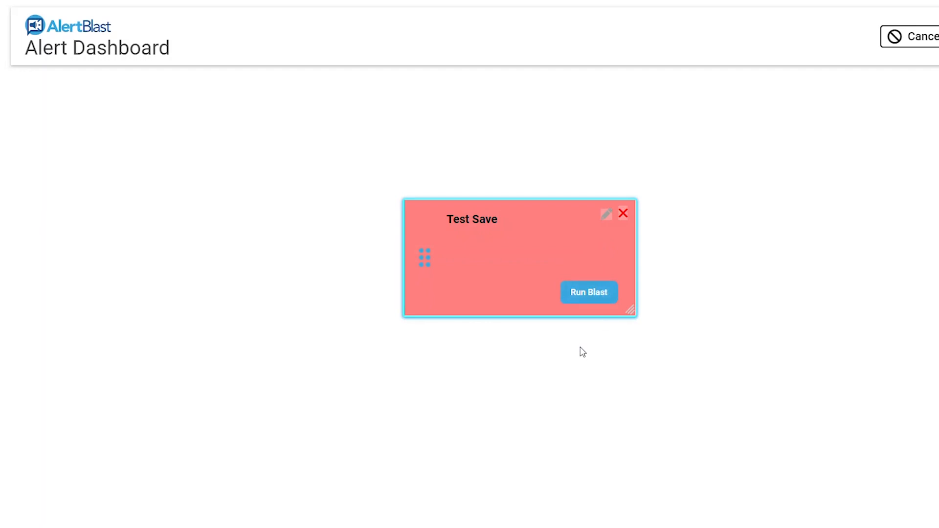
key(alt+Left)
click(60, 231)
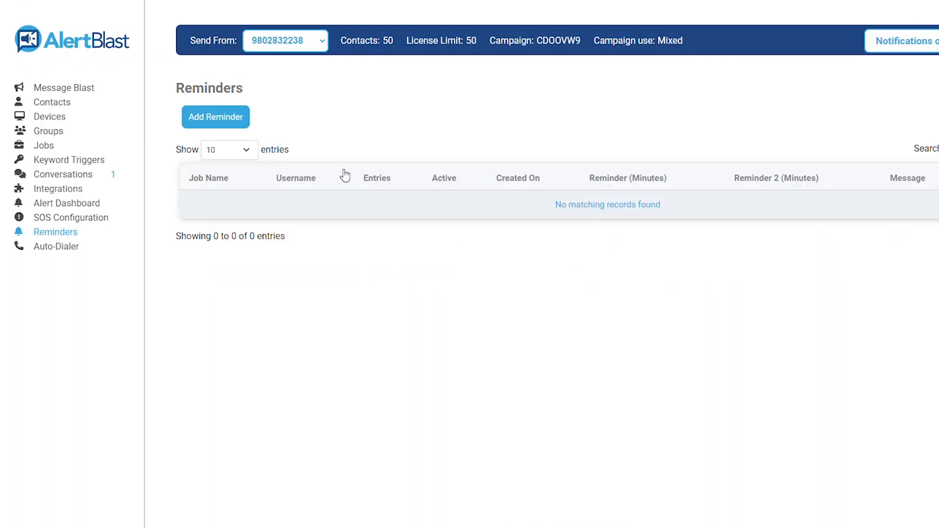
Step: Start a new reminder and set its first reminder time to 01:00 hours
click(225, 127)
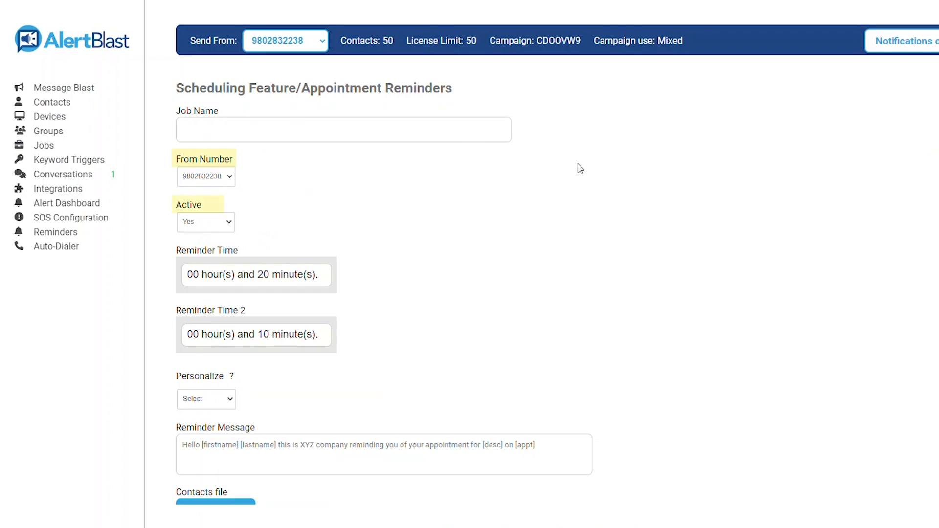
scroll(580, 168, down, 1)
scroll(580, 168, up, 1)
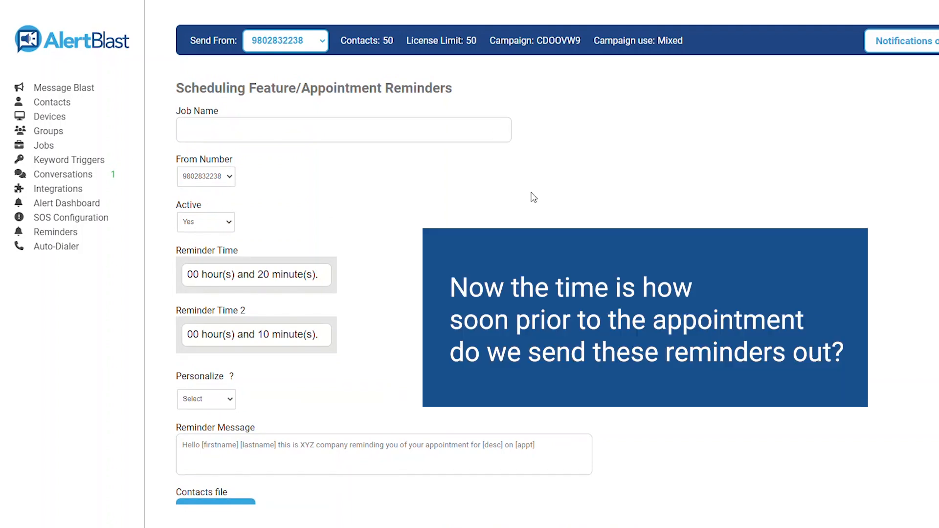
scroll(533, 197, down, 1)
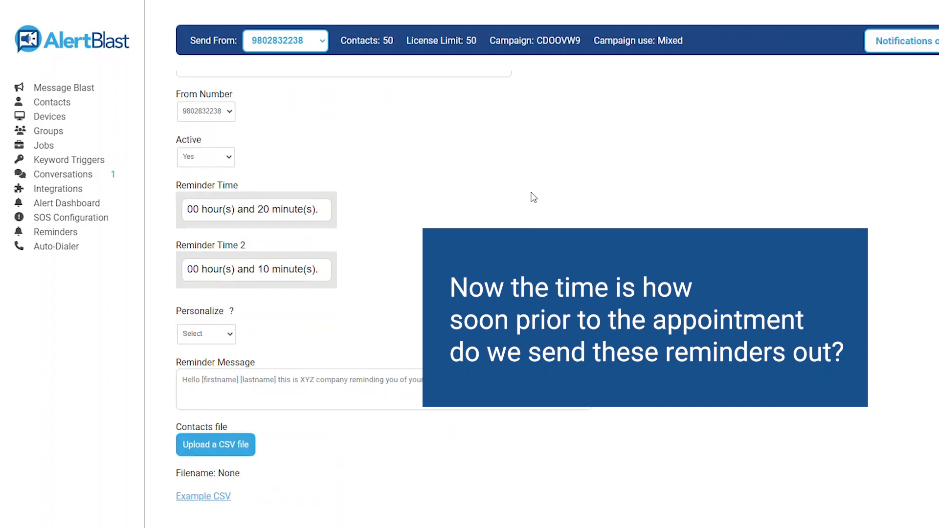
click(269, 210)
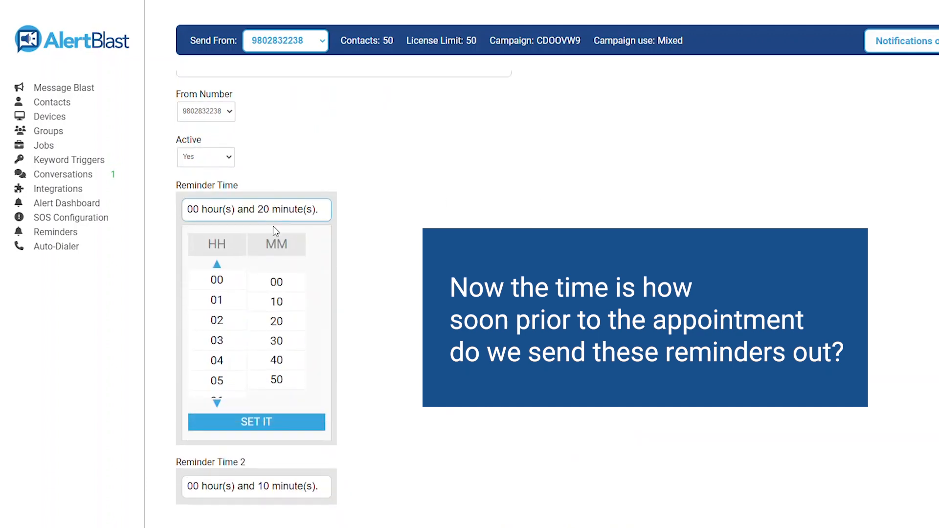
click(215, 301)
click(276, 282)
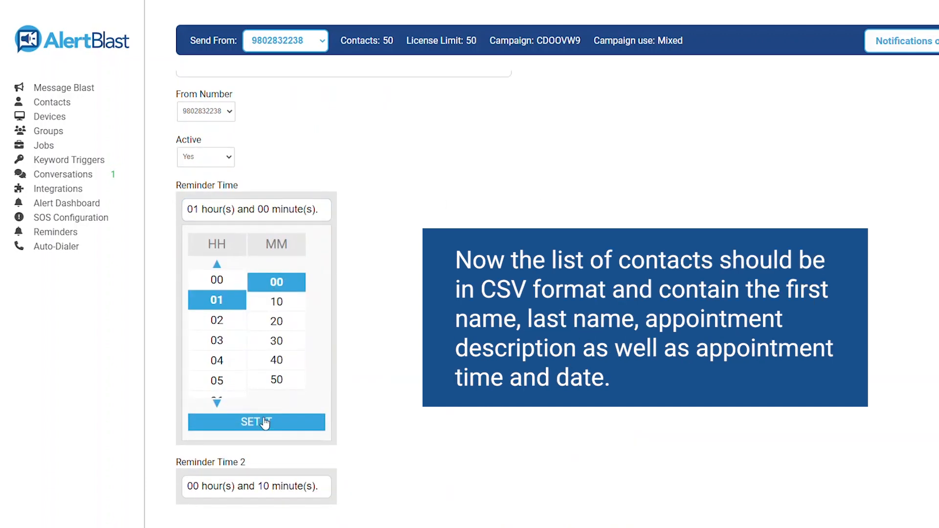
click(267, 421)
Step: Set the second reminder time to 24:00 hours before the appointment
click(243, 269)
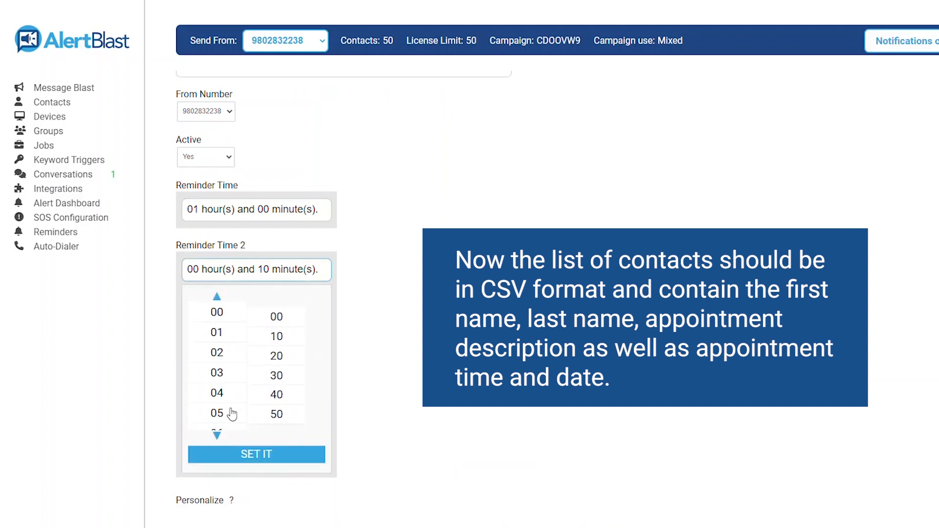
scroll(221, 436, down, 5)
scroll(226, 394, up, 5)
click(216, 474)
double_click(217, 476)
click(217, 474)
click(217, 431)
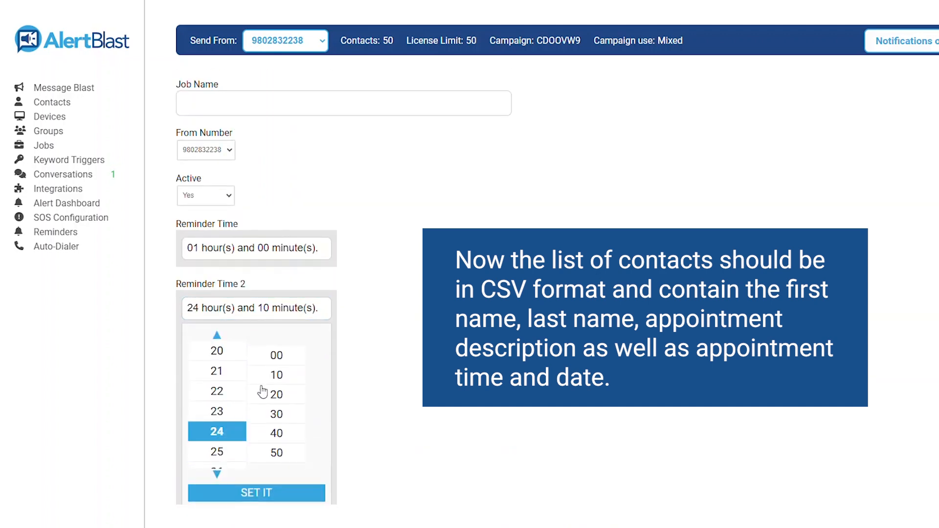
click(276, 356)
click(270, 494)
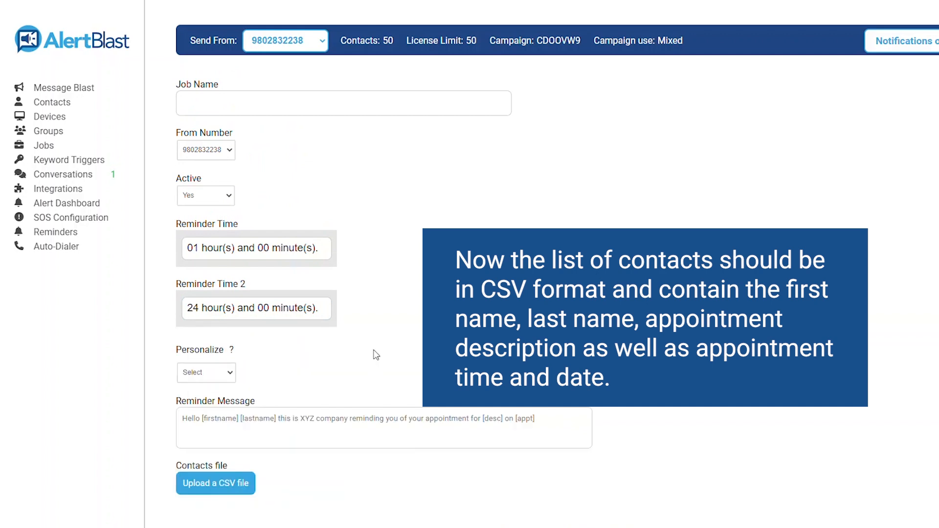
scroll(364, 326, down, 1)
Step: Look over the reminder message and Personalize field list unchanged, then go to the Auto-Dialer Campaign page
scroll(356, 311, down, 1)
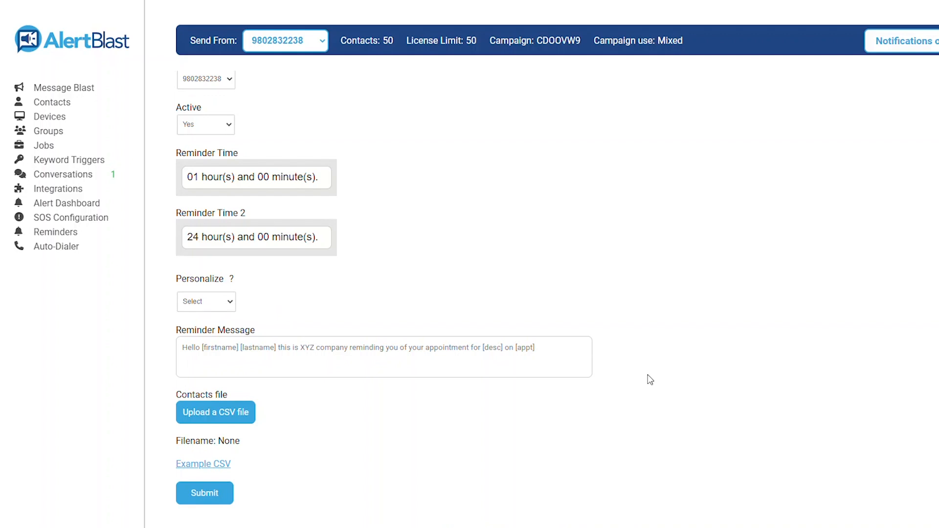
drag(226, 464, 205, 471)
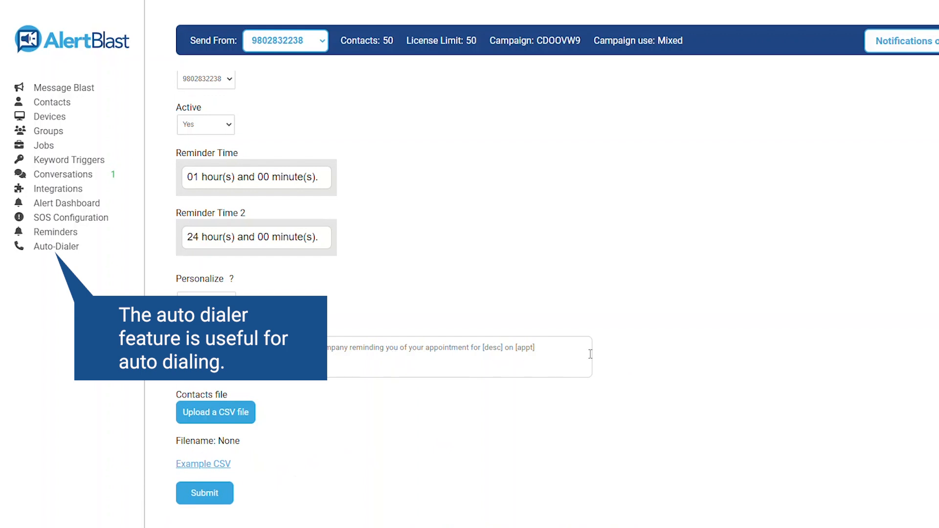
click(571, 353)
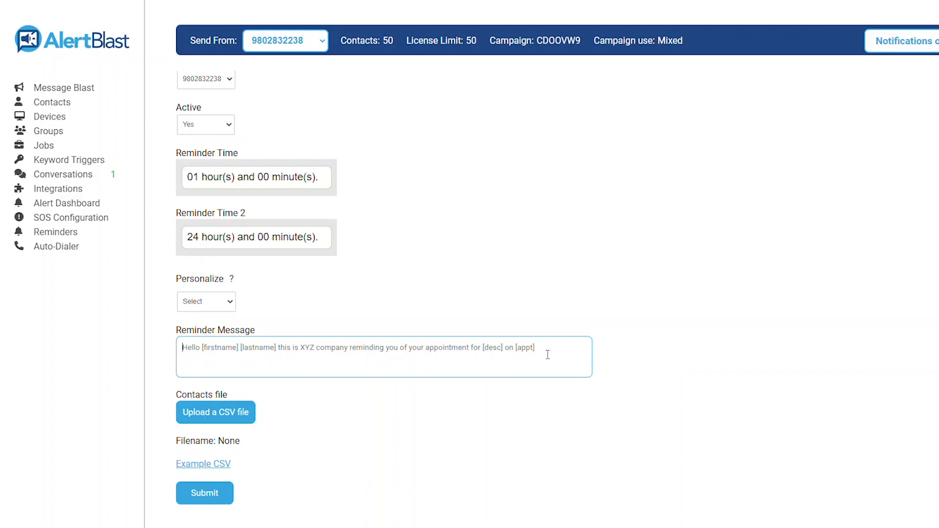
click(206, 302)
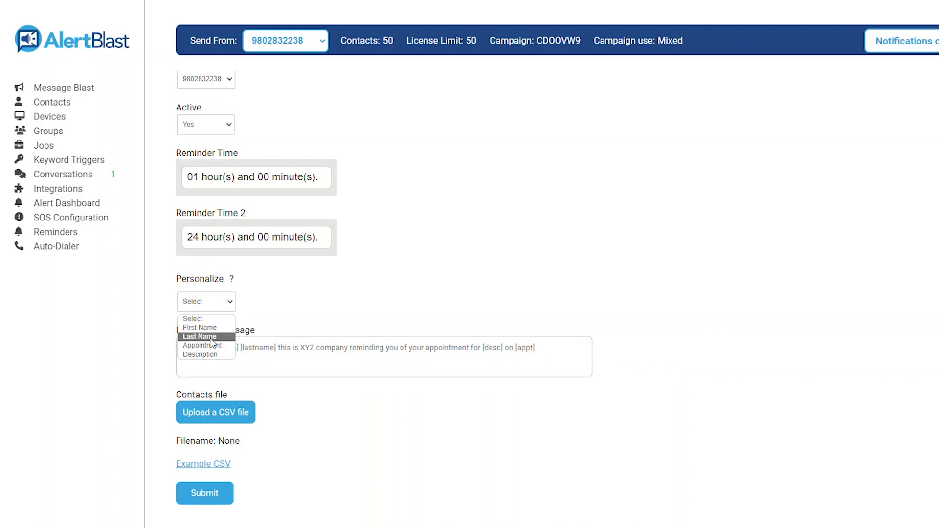
click(221, 307)
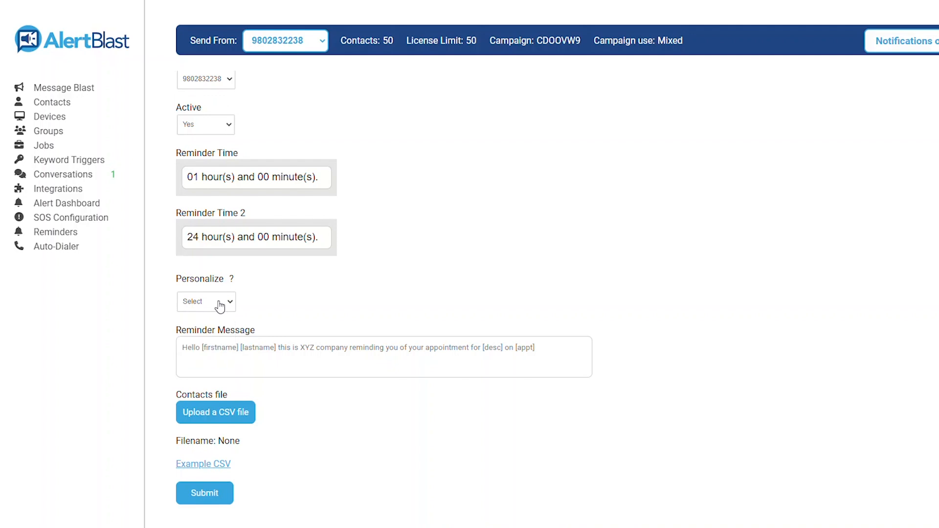
click(535, 348)
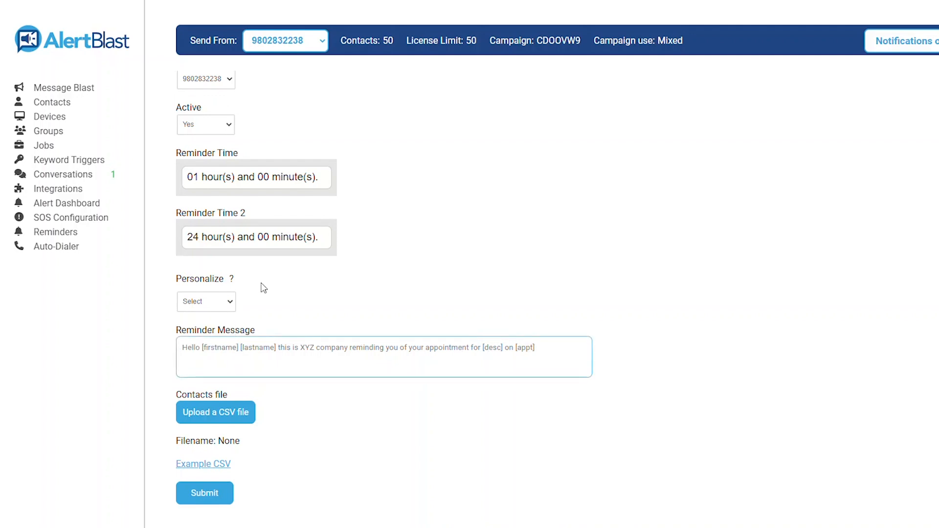
click(64, 246)
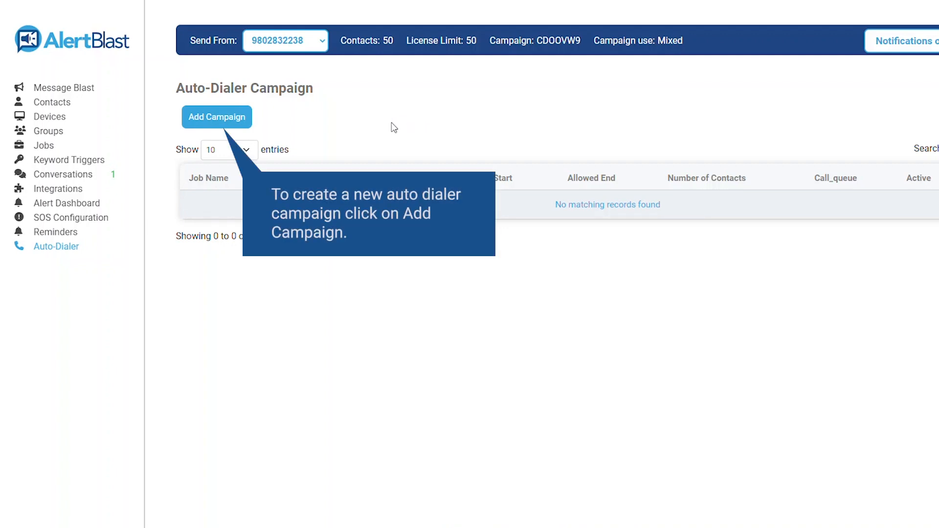
Step: Start a new campaign on the 8002 CallCenter queue with Delay Start set to Yes
click(223, 118)
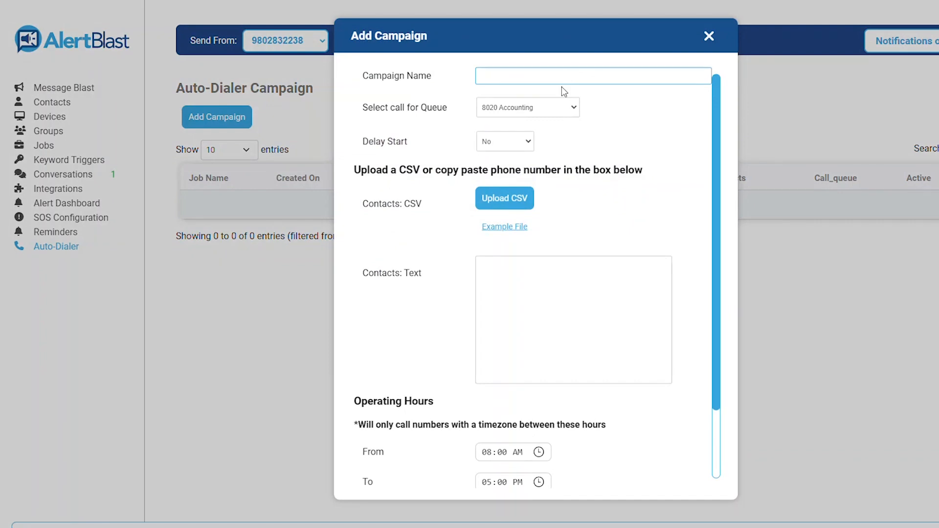
click(550, 108)
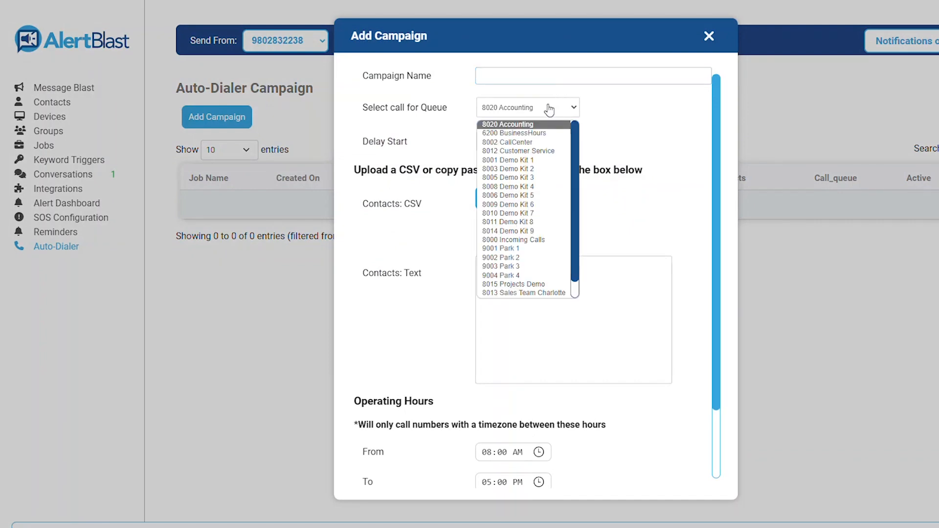
click(539, 142)
click(508, 143)
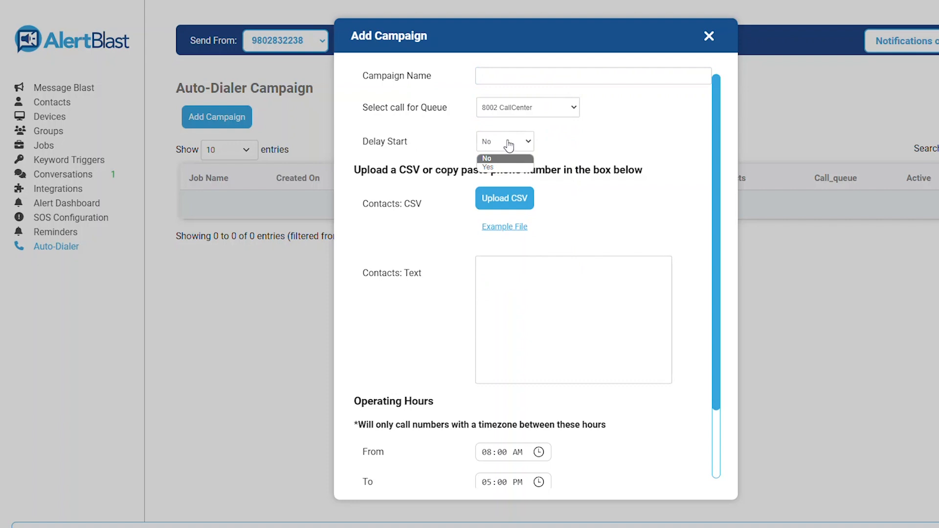
click(506, 167)
click(540, 174)
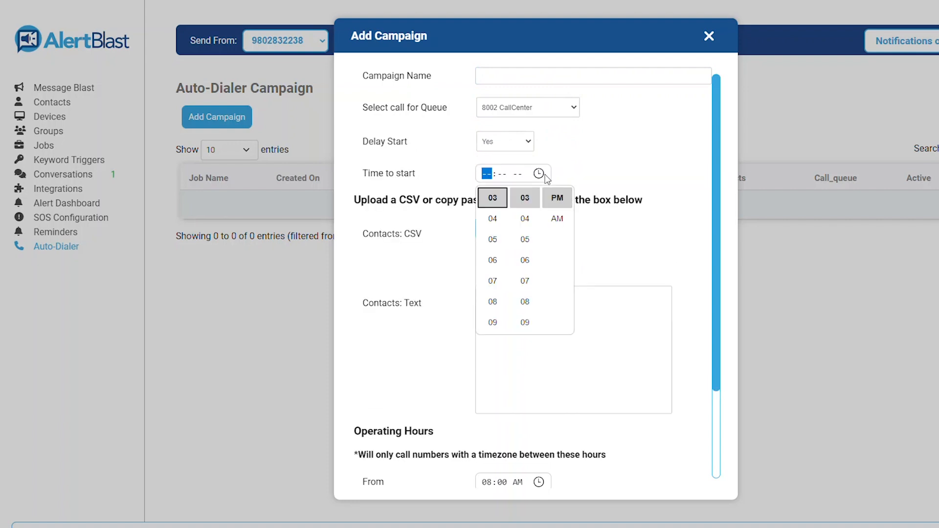
click(587, 172)
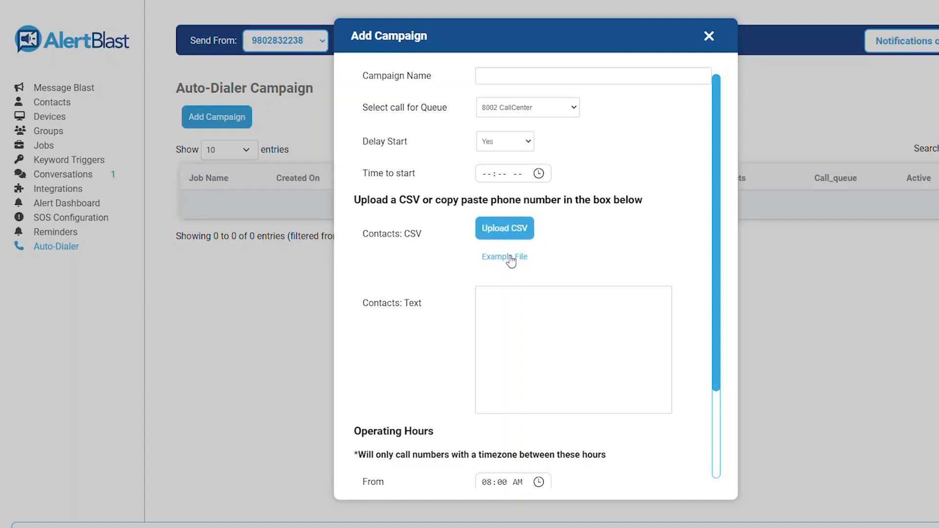
Step: Enter one contact phone number in the Contacts: Text field
click(515, 308)
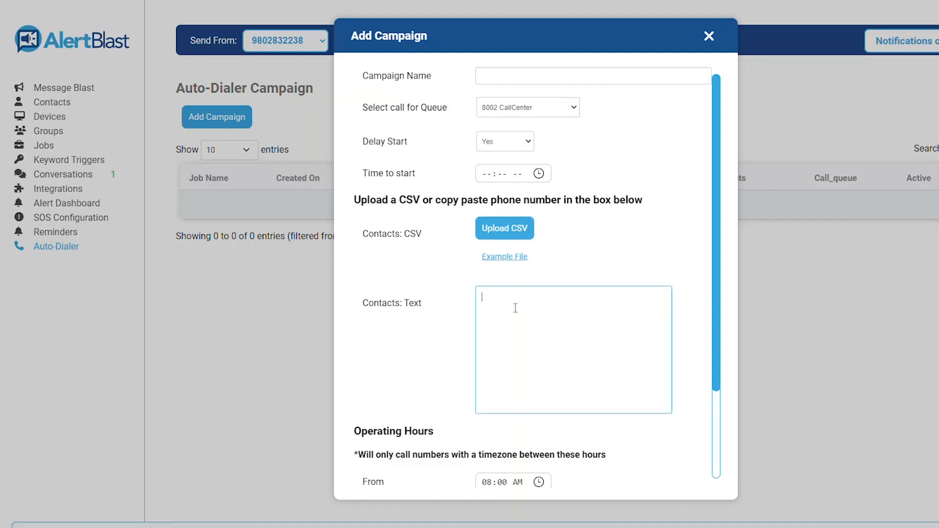
text(7045555555)
scroll(531, 323, down, 3)
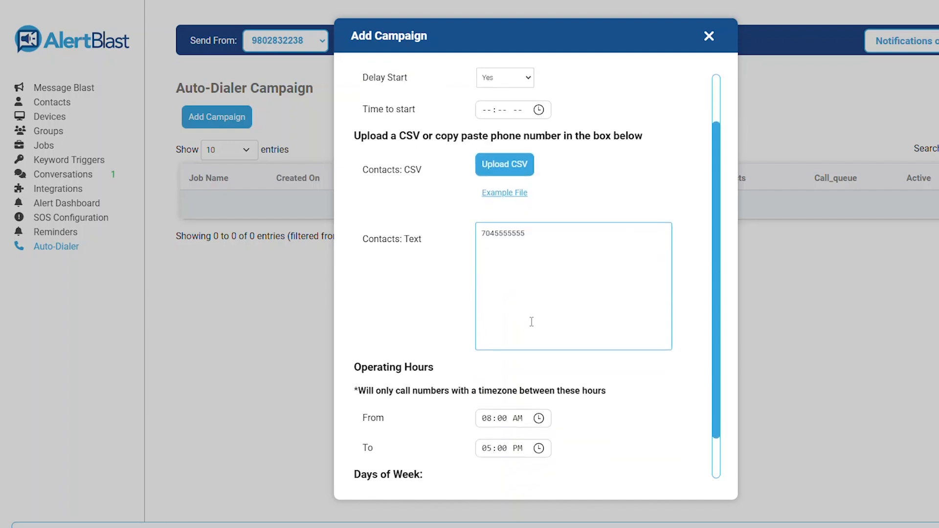
click(551, 378)
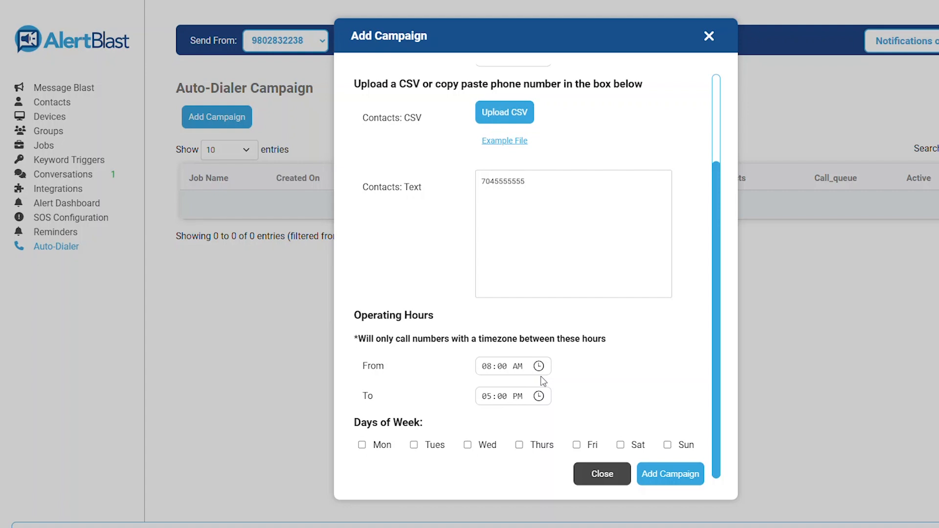
Step: Set calling days to Monday, Tuesday and Wednesday and submit the campaign
scroll(542, 383, down, 1)
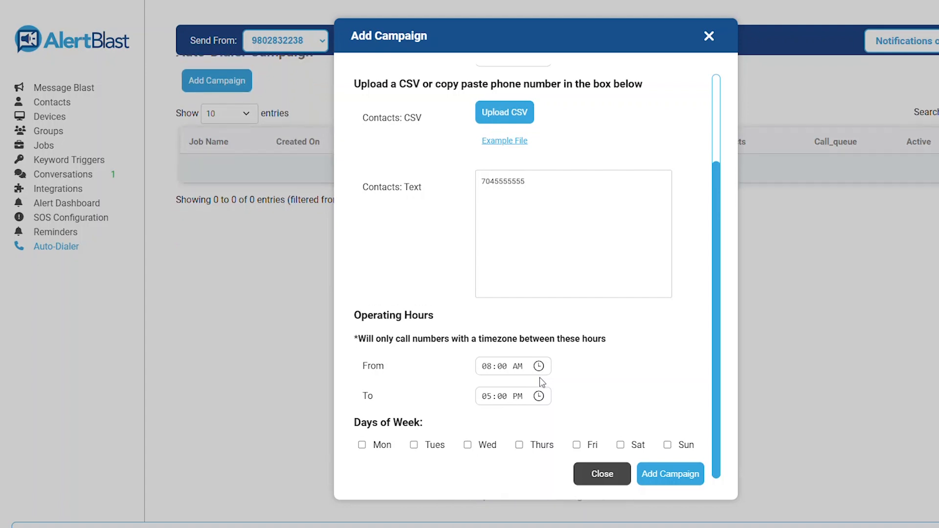
click(378, 445)
click(428, 447)
click(490, 450)
click(644, 474)
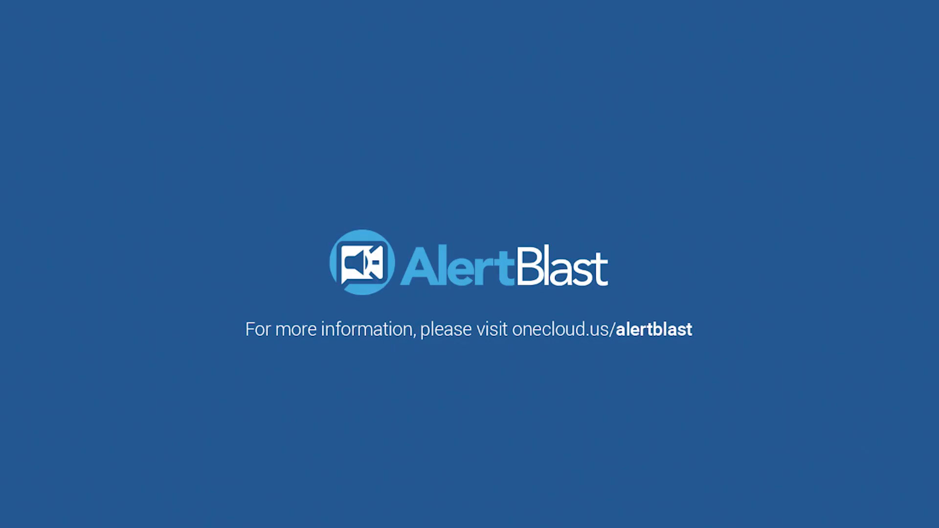